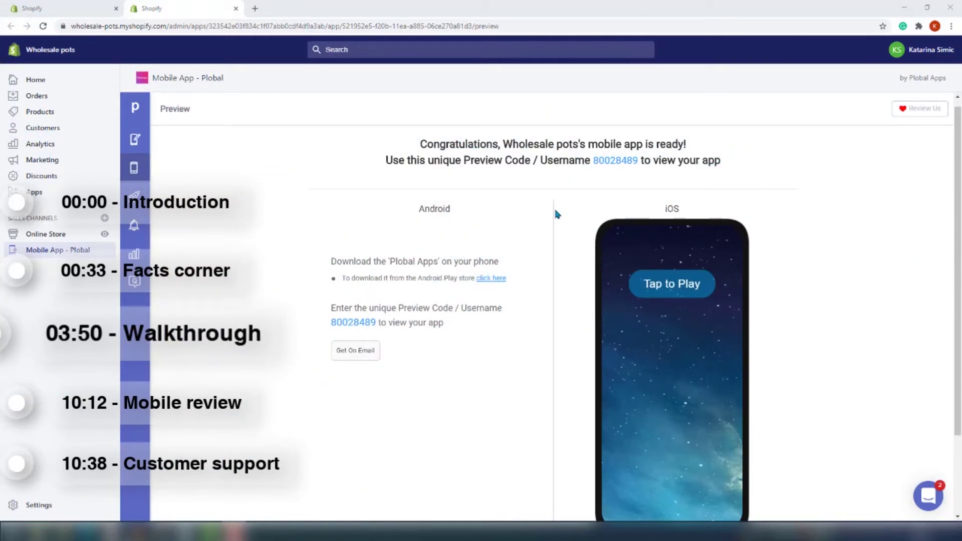
Step: Open Plobal's Create Your App editor at Home Screen Design
left_click(195, 5)
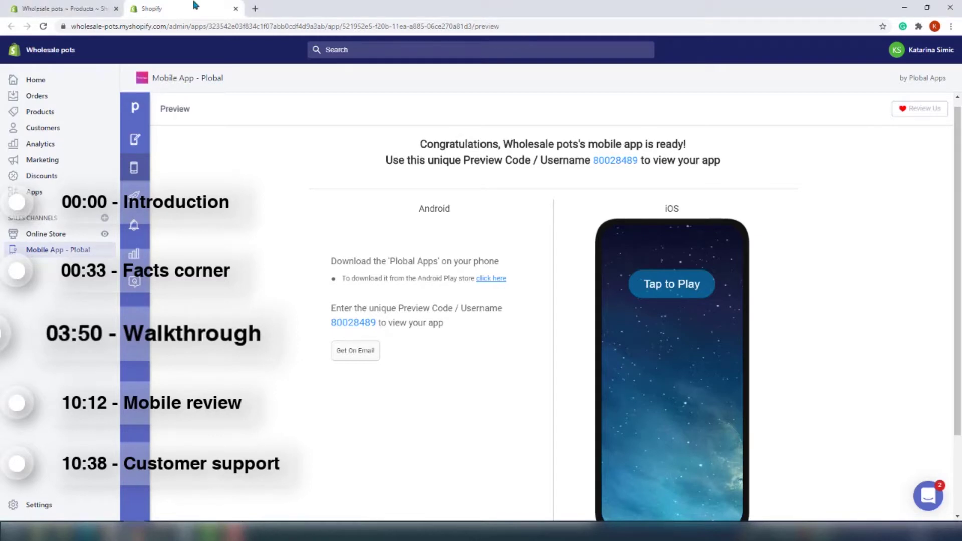
scroll(392, 399, "down", 2)
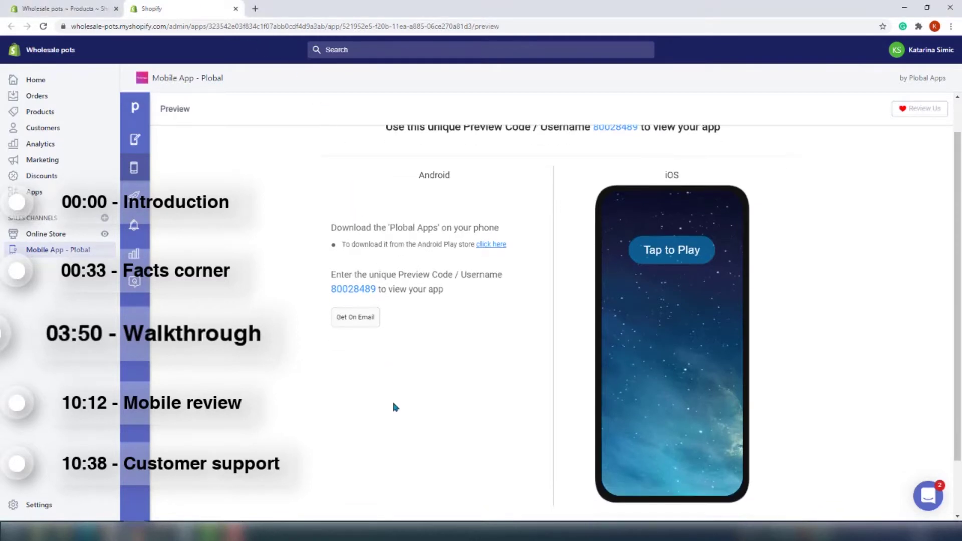
scroll(393, 406, "up", 2)
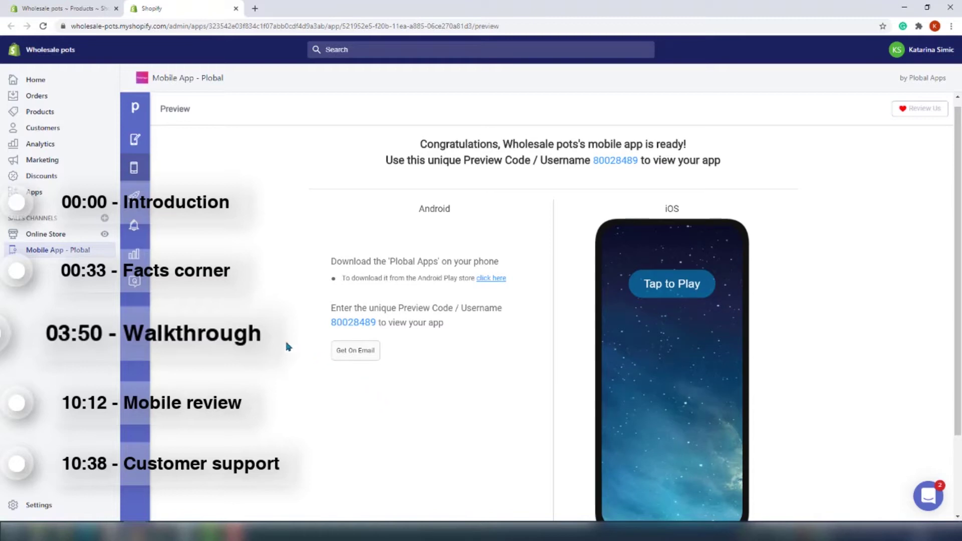
left_click(131, 150)
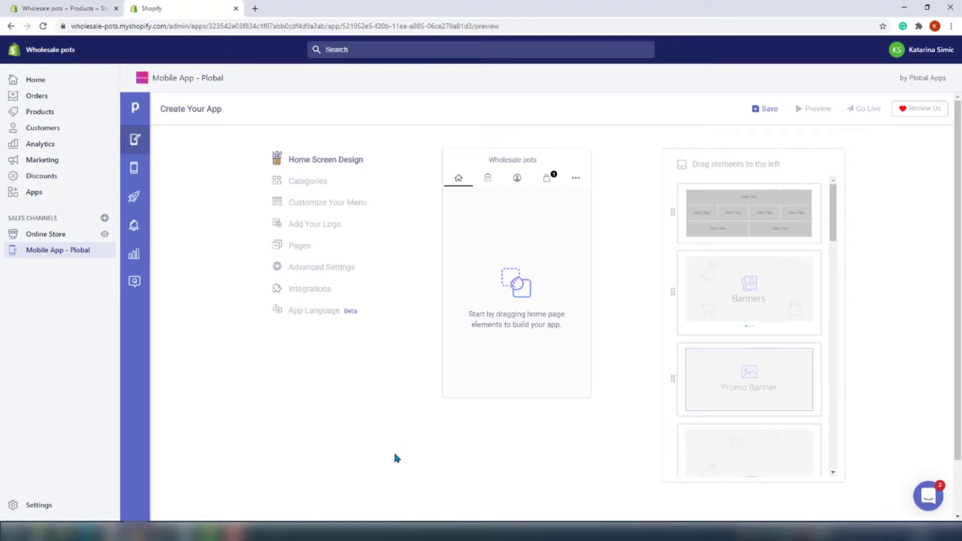
Step: Drag the Banners element onto the top of the home screen preview
scroll(757, 457, "down", 3)
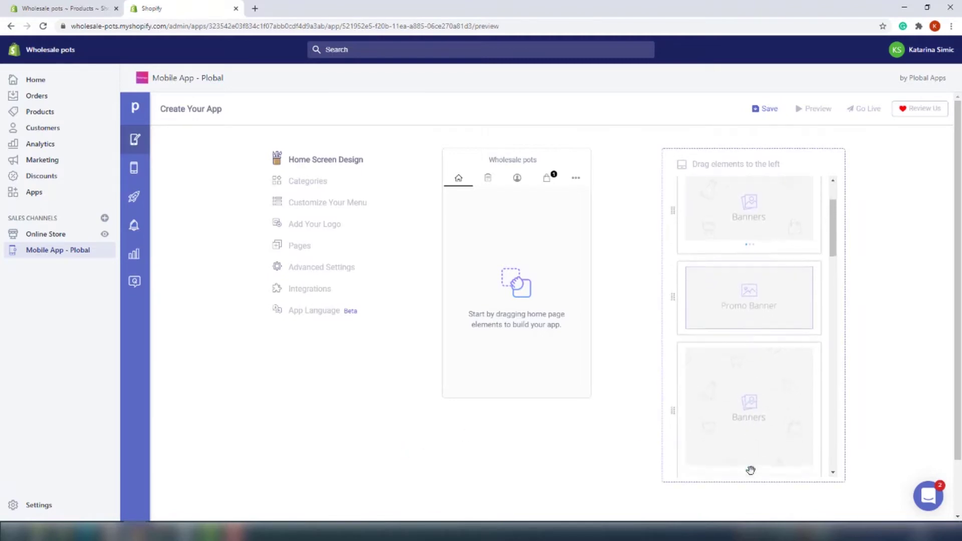
scroll(751, 470, "down", 5)
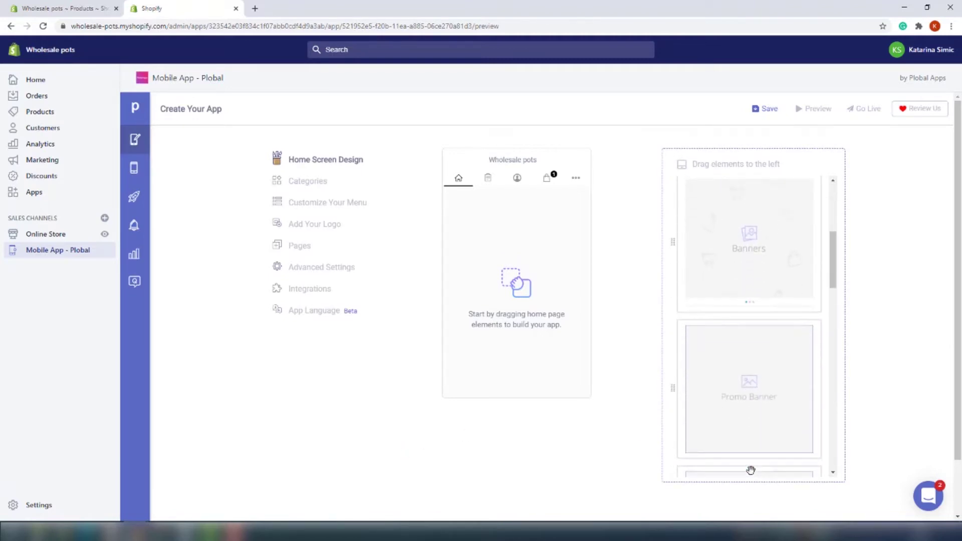
scroll(751, 430, "down", 3)
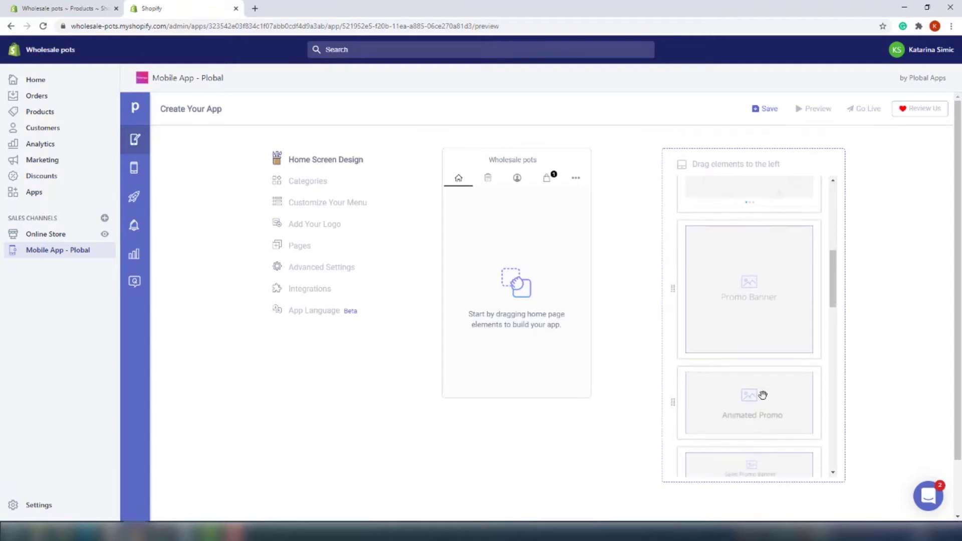
scroll(763, 395, "down", 3)
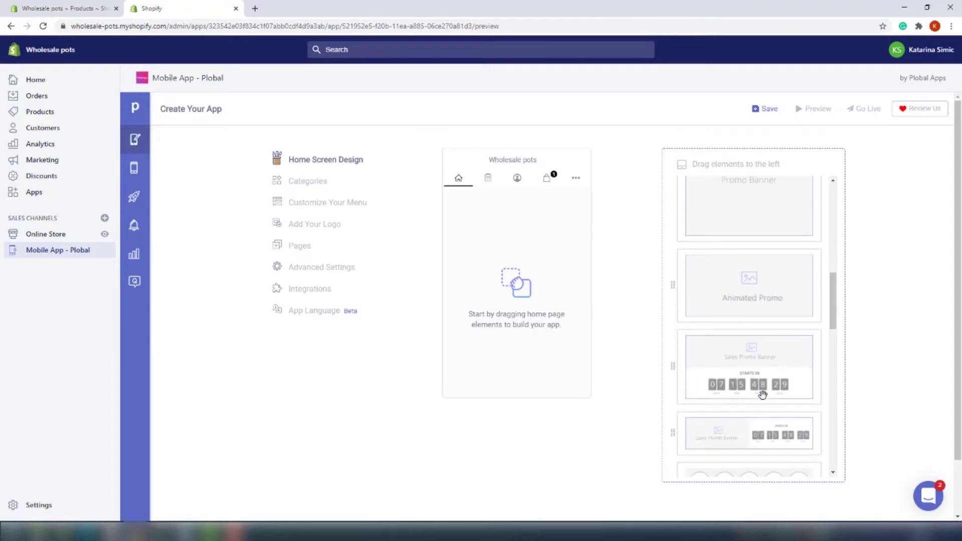
scroll(762, 395, "down", 3)
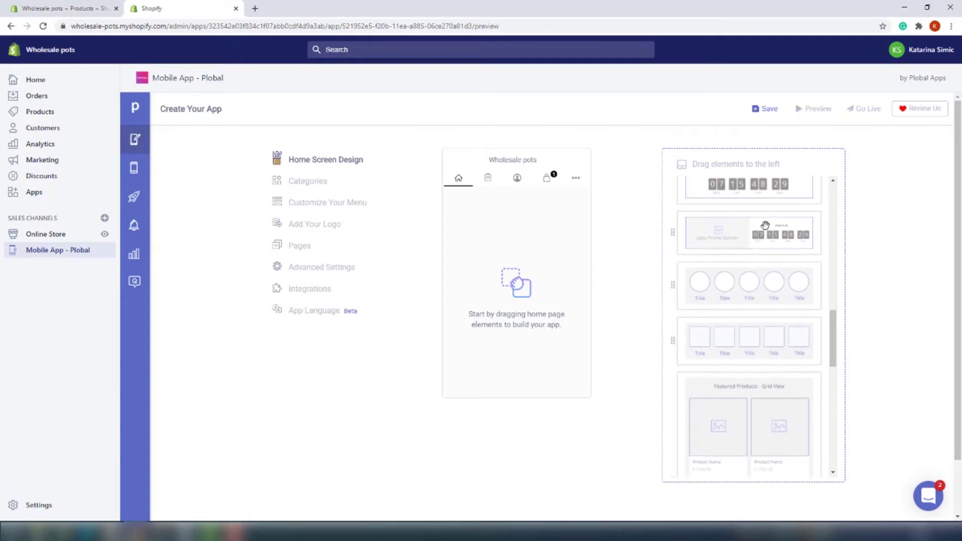
left_click_drag(830, 337, 833, 200)
left_click_drag(795, 273, 519, 225)
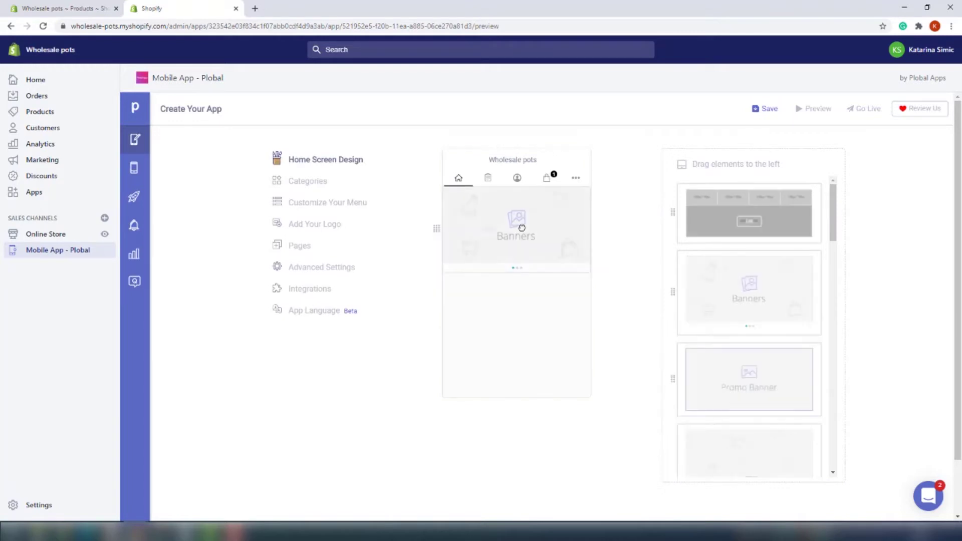
Step: Open the new banner block's first banner setup, left at No Link, and close it
left_click(492, 232)
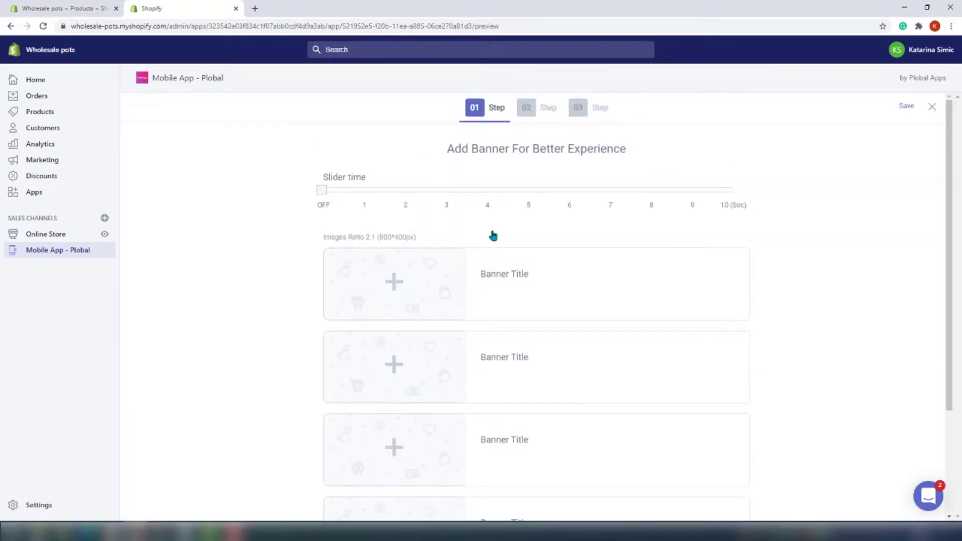
scroll(576, 393, "down", 3)
scroll(577, 402, "up", 3)
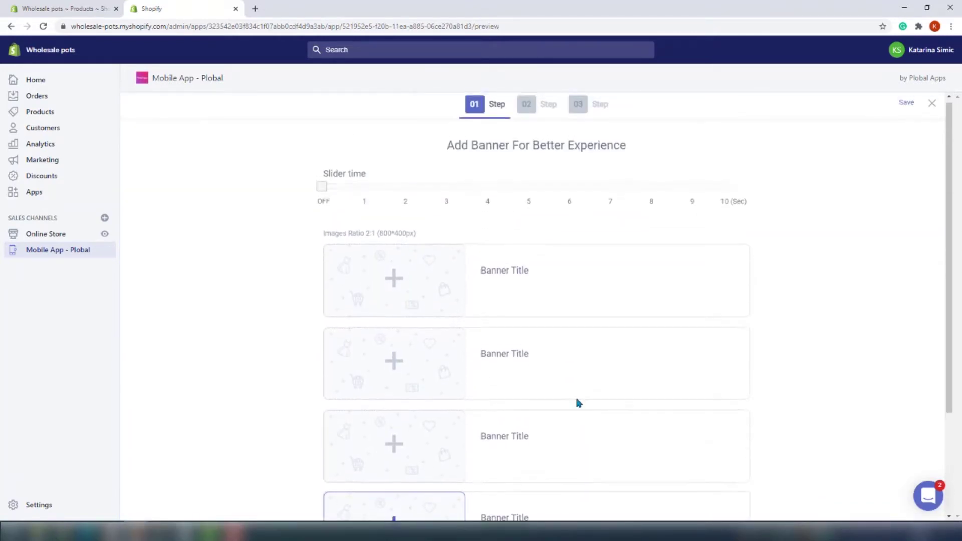
left_click(452, 308)
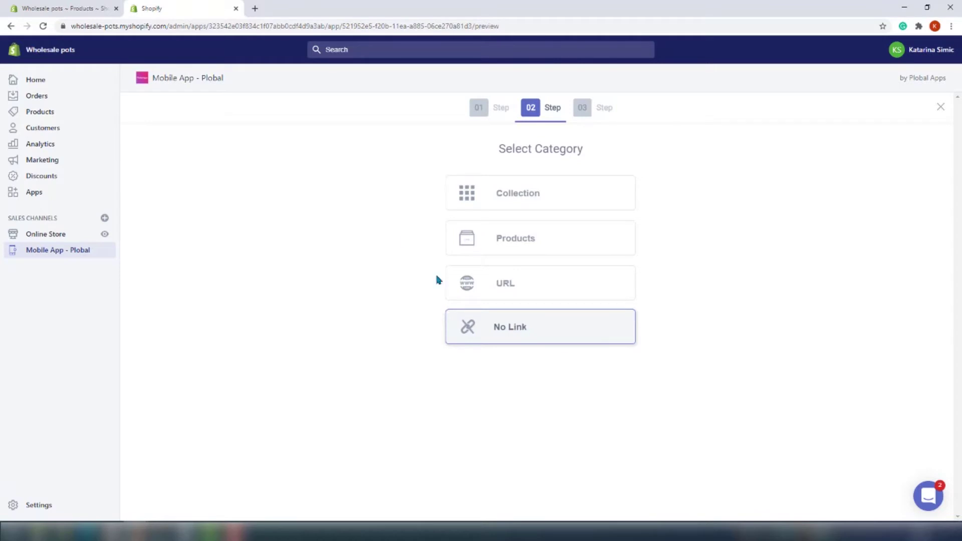
left_click(940, 108)
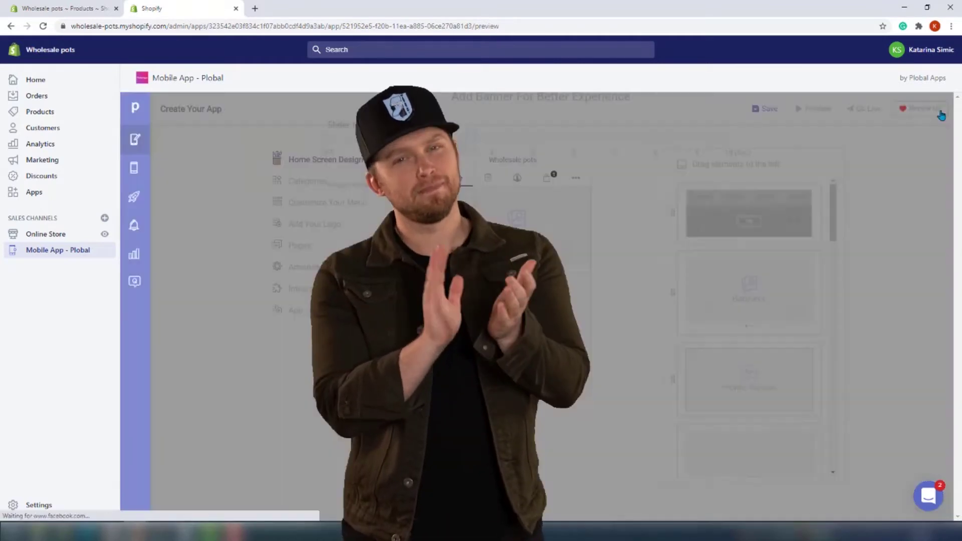
Step: Add a Dynamic Shelf with a 150px three-cell first row, two-cell second row and third row
left_click_drag(732, 229, 487, 301)
left_click(489, 299)
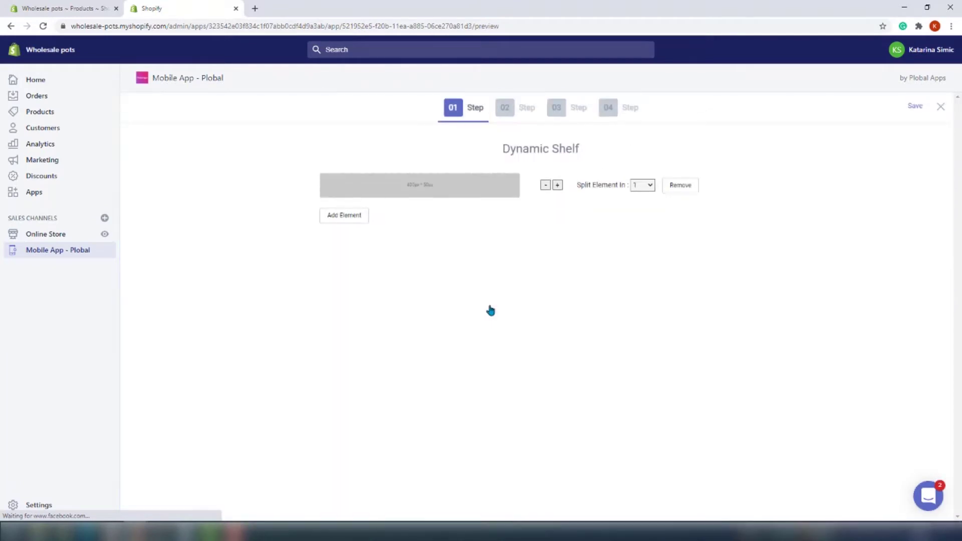
left_click(345, 215)
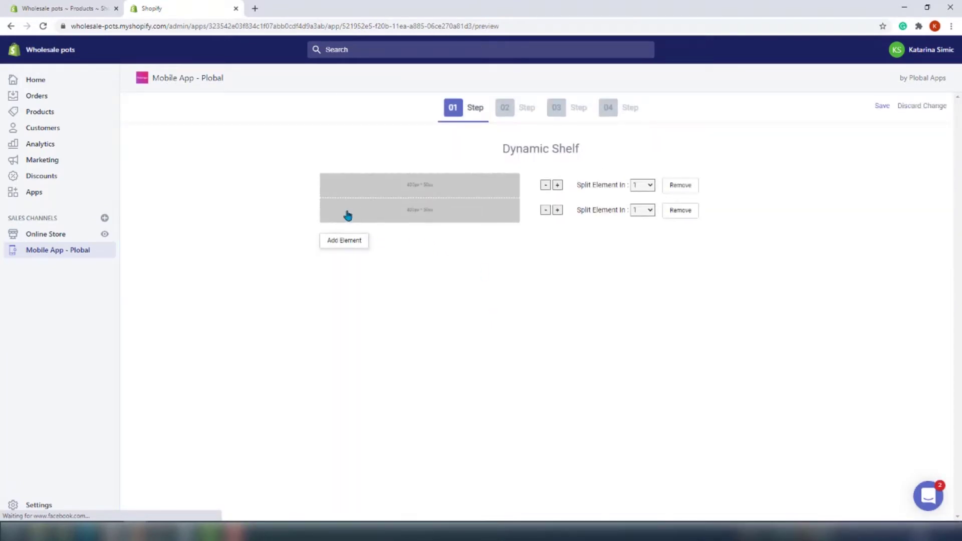
left_click(558, 185)
left_click(649, 185)
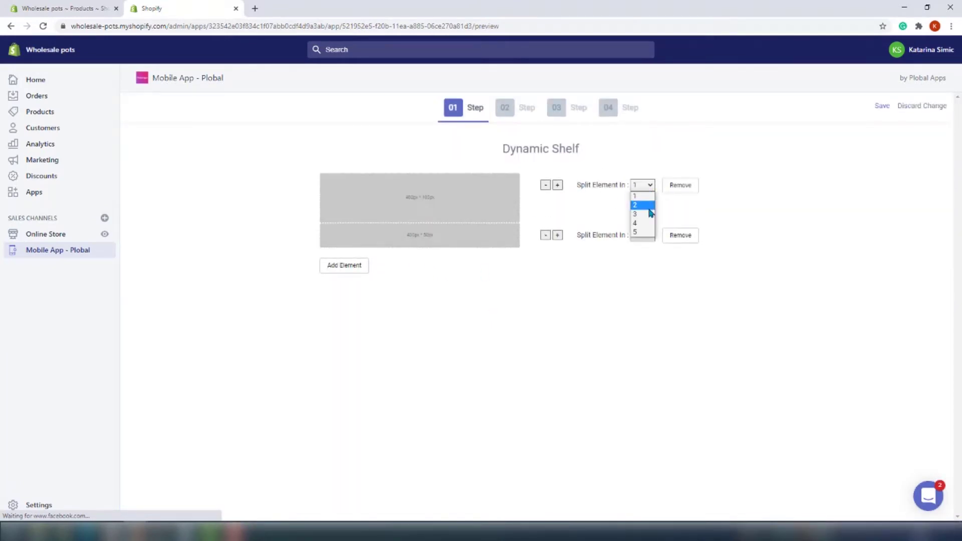
left_click(646, 195)
left_click(645, 186)
left_click(644, 203)
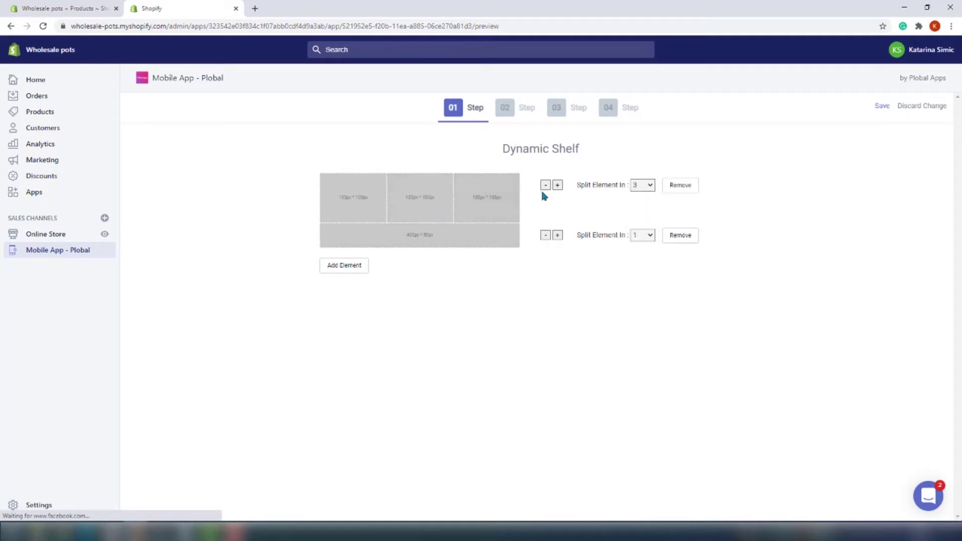
left_click(556, 185)
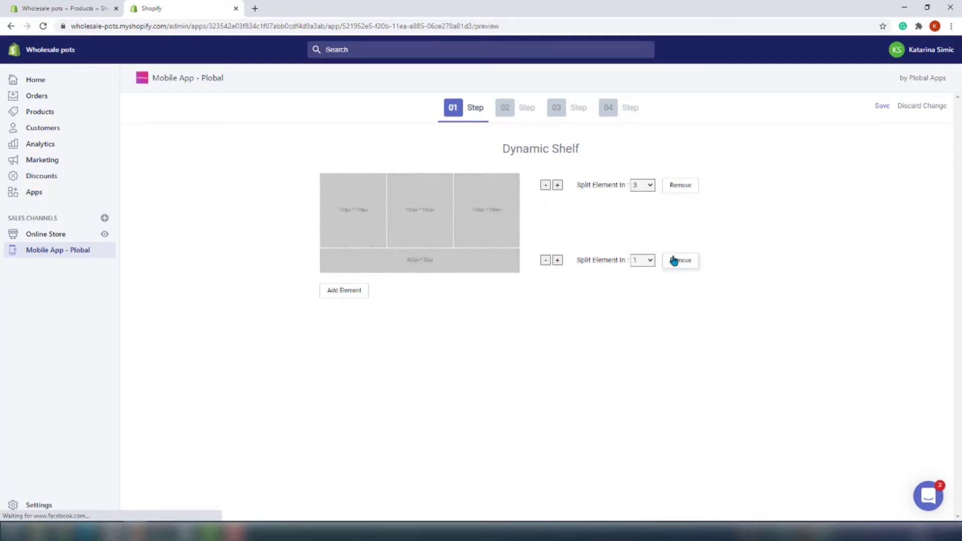
left_click(645, 261)
left_click(639, 280)
left_click(337, 293)
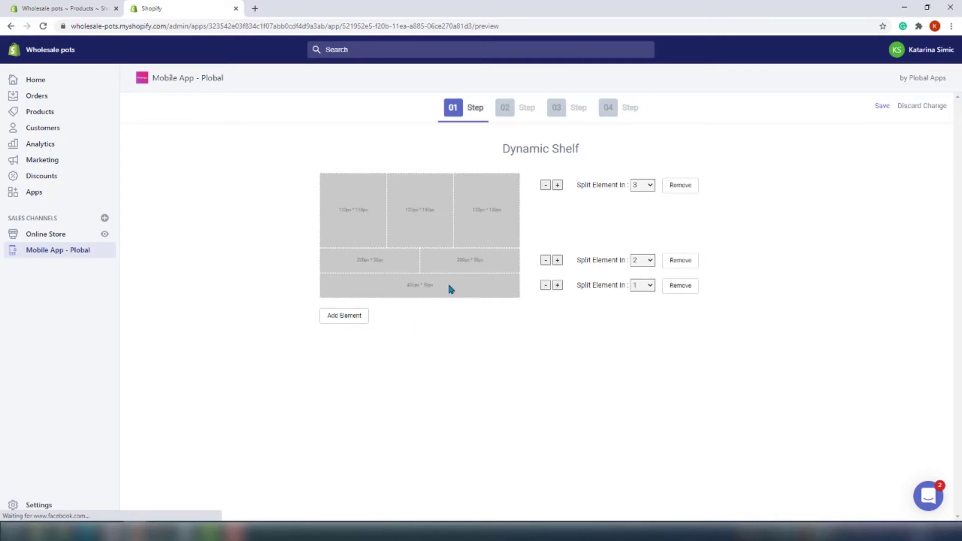
Step: Discard the Dynamic Shelf changes without saving and go to the Categories layout
left_click(910, 108)
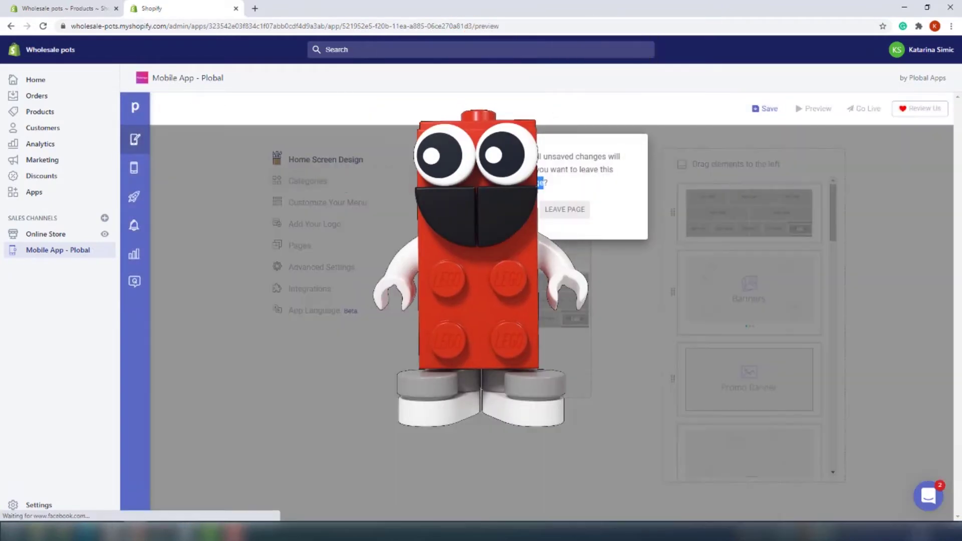
left_click(566, 210)
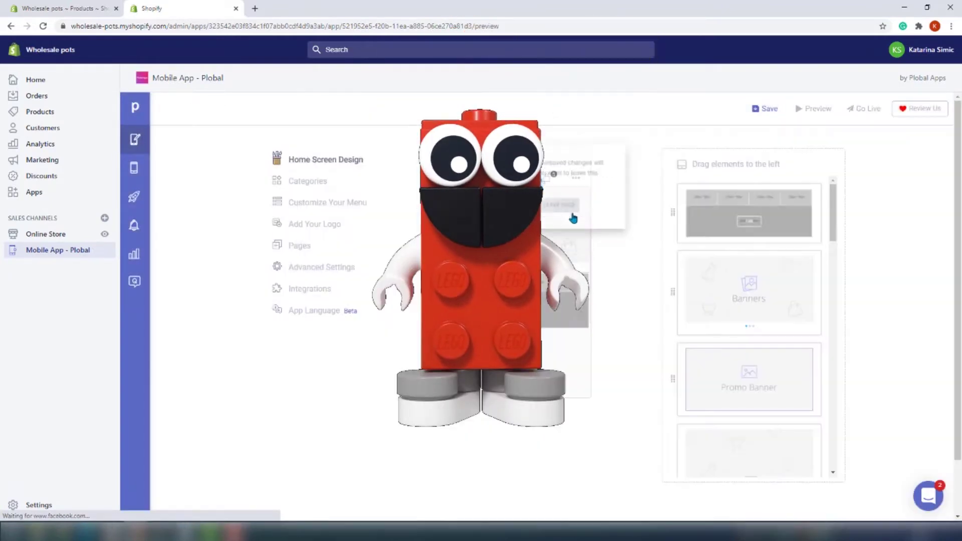
left_click(308, 181)
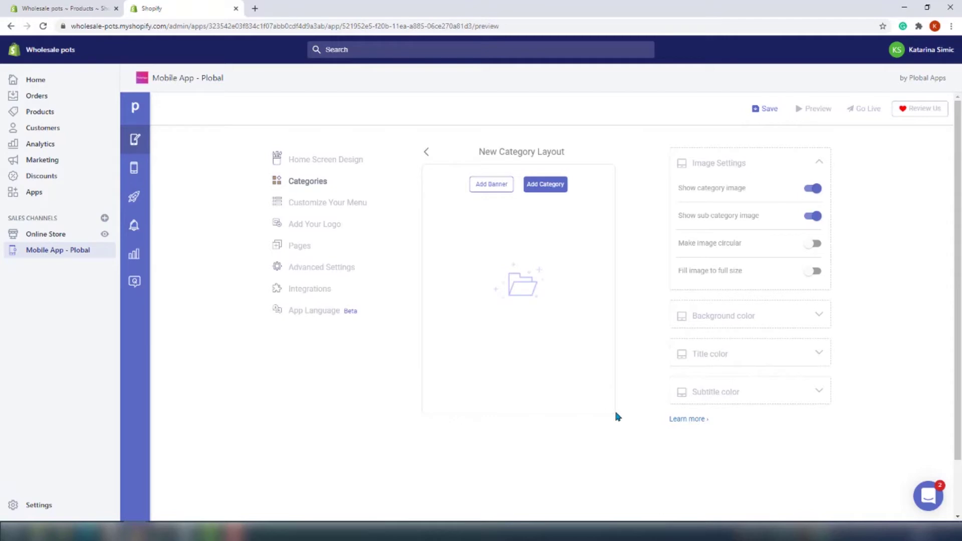
Step: Add a category linked to the Home page collection and save it
left_click(540, 186)
left_click(530, 195)
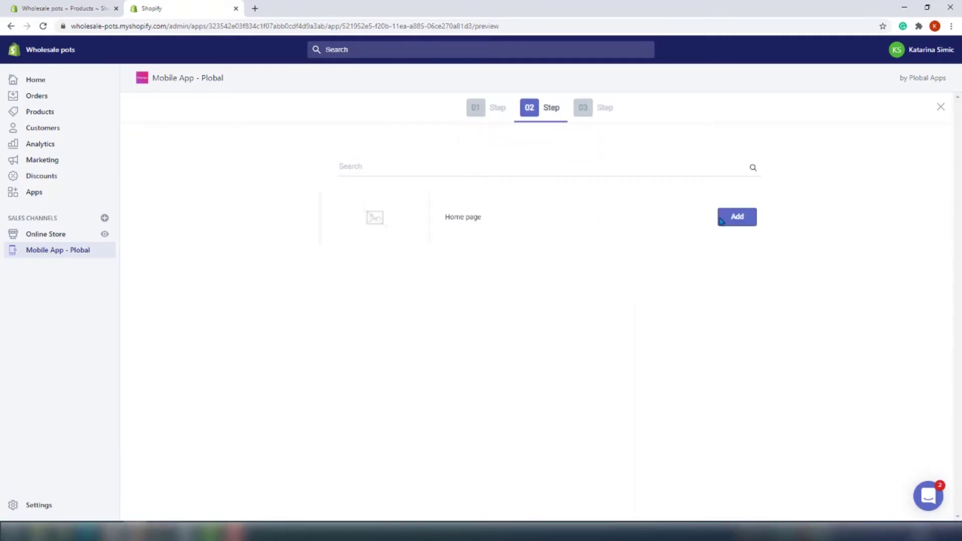
left_click(726, 218)
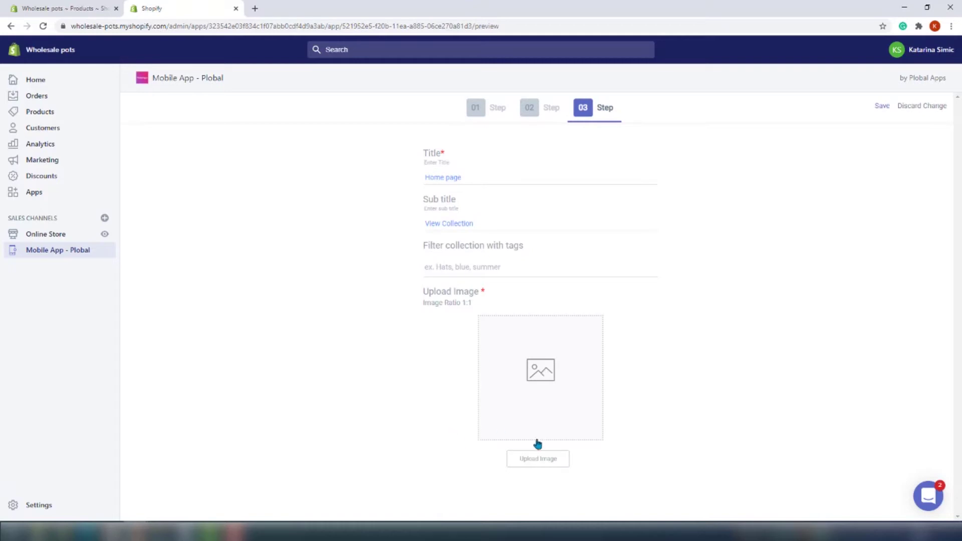
left_click(426, 177)
left_click(877, 105)
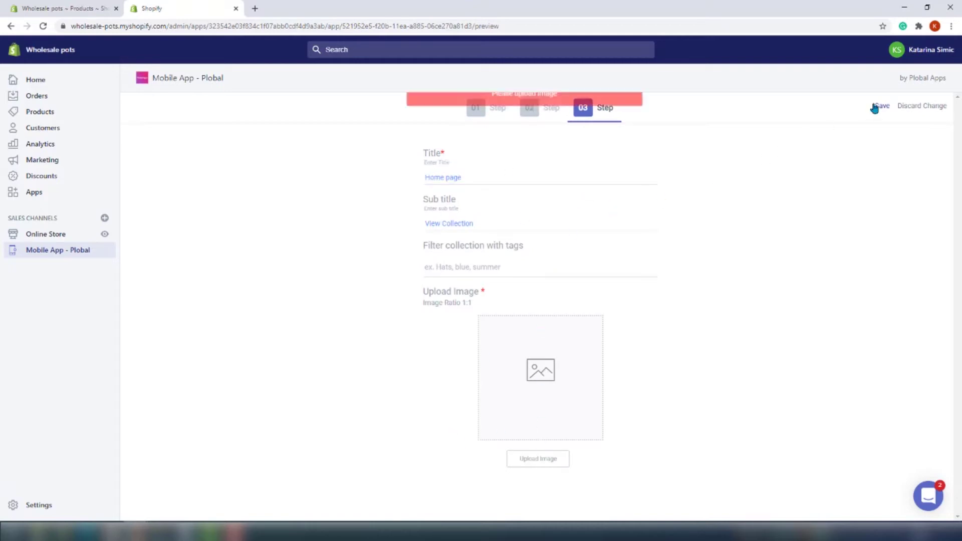
Step: Upload an image for the Home page category and save it again
left_click(530, 406)
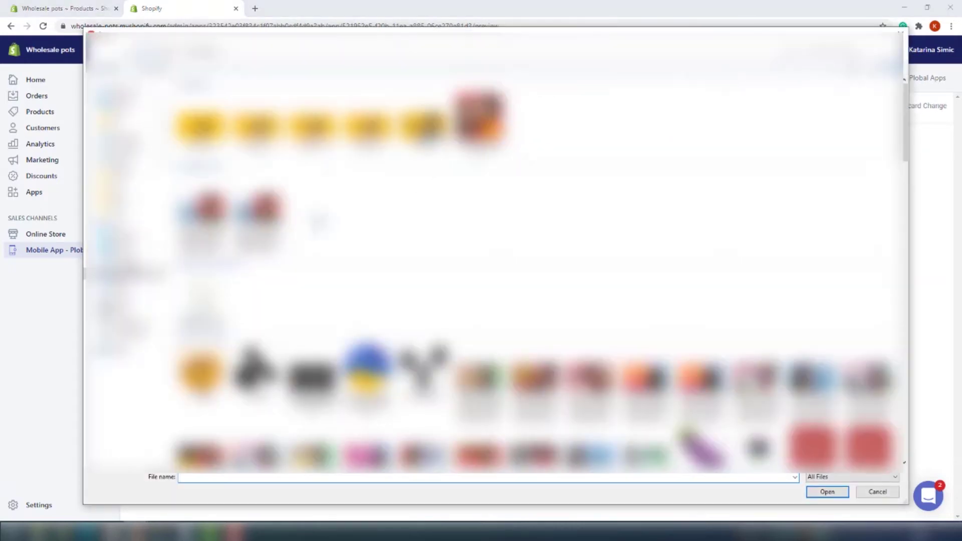
double_click(316, 404)
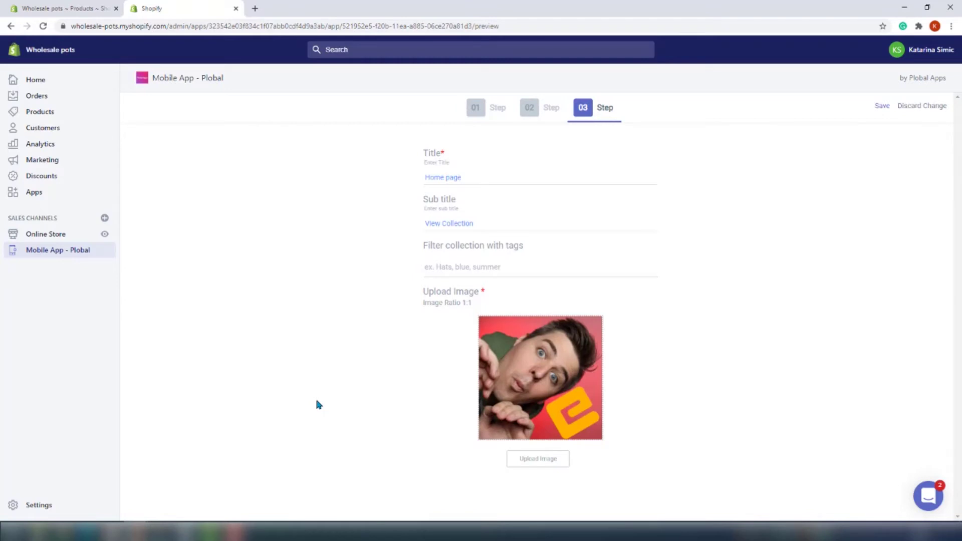
left_click(882, 106)
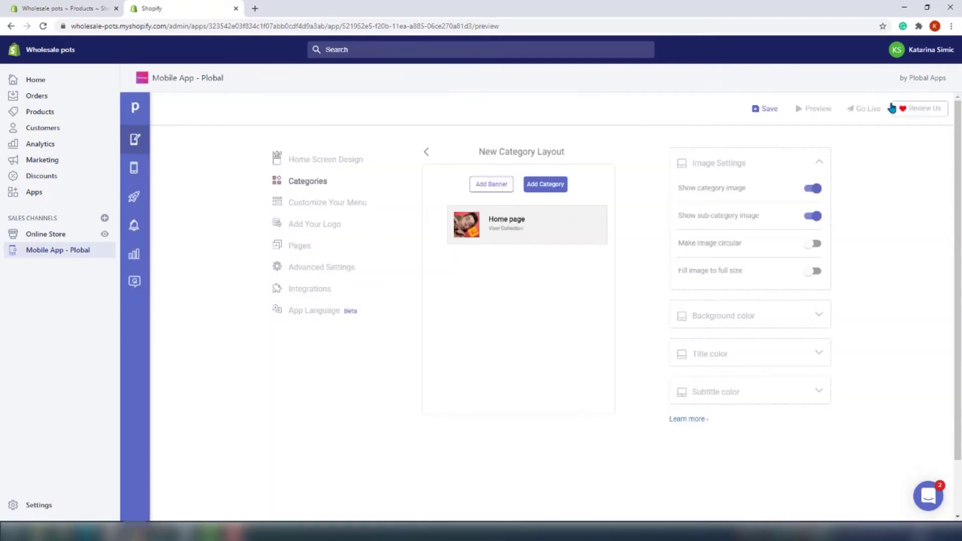
Step: Make category images circular, check title and subtitle colours, then go to Customize Your Menu
left_click(814, 243)
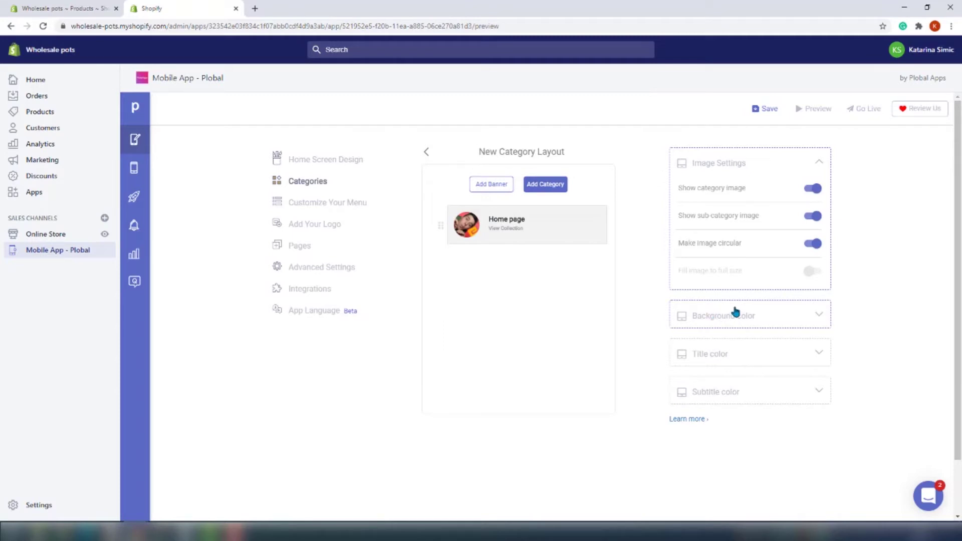
left_click(793, 352)
left_click(792, 352)
left_click(774, 390)
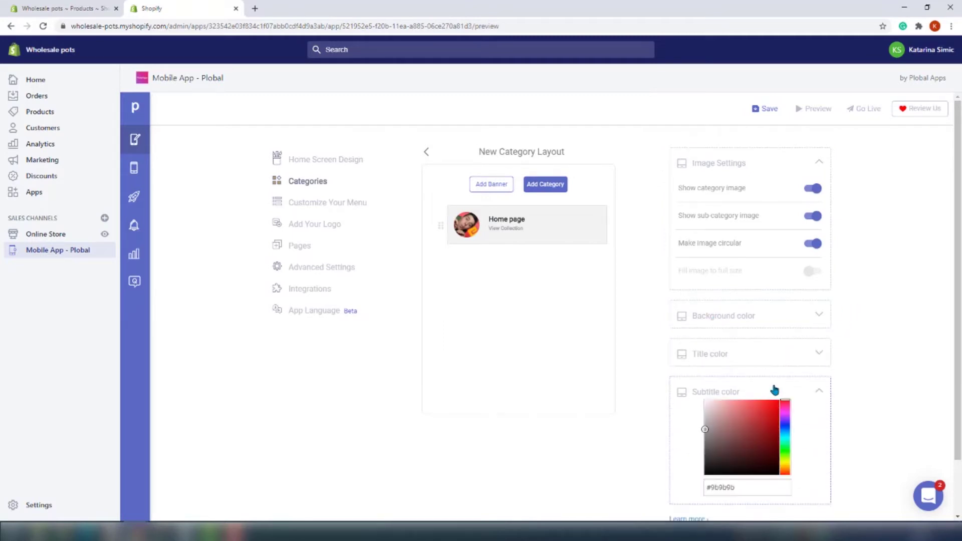
left_click(774, 390)
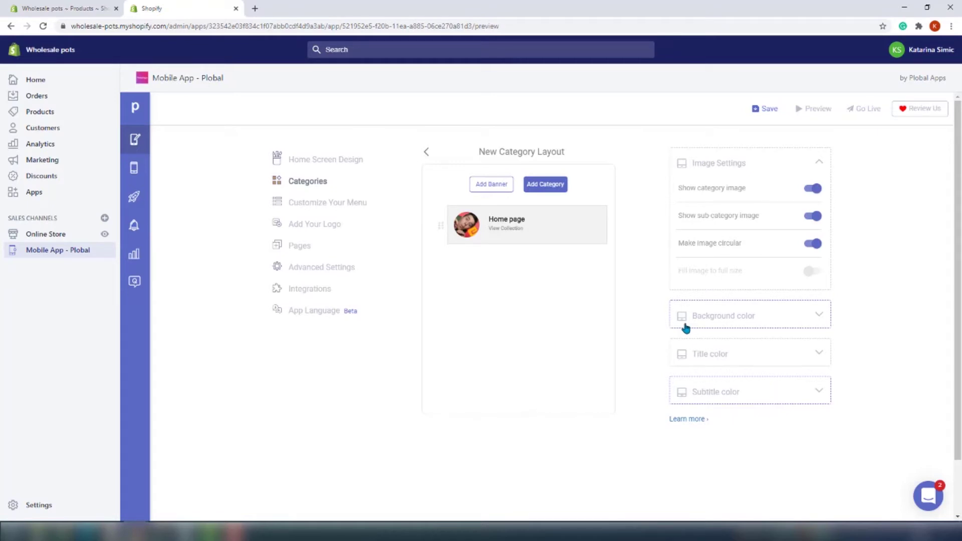
left_click(354, 200)
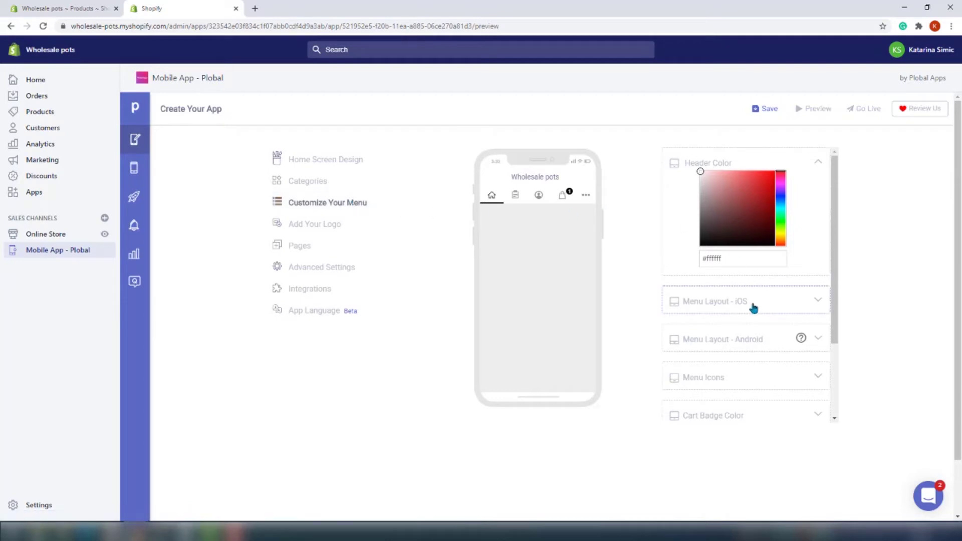
Step: Review the menu settings, then view the Wholesale pots app name and icon under Add Your Logo
scroll(751, 247, "down", 2)
scroll(753, 310, "down", 3)
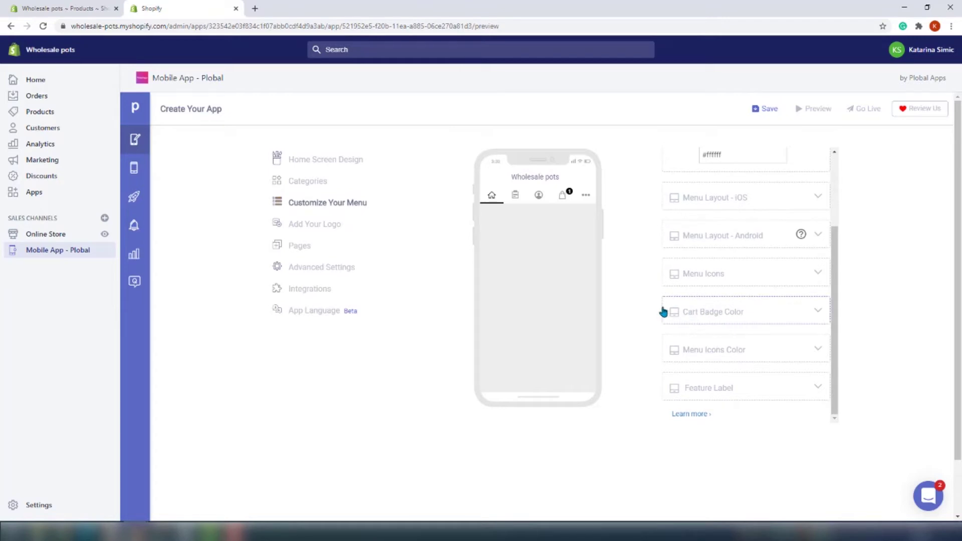
left_click(356, 230)
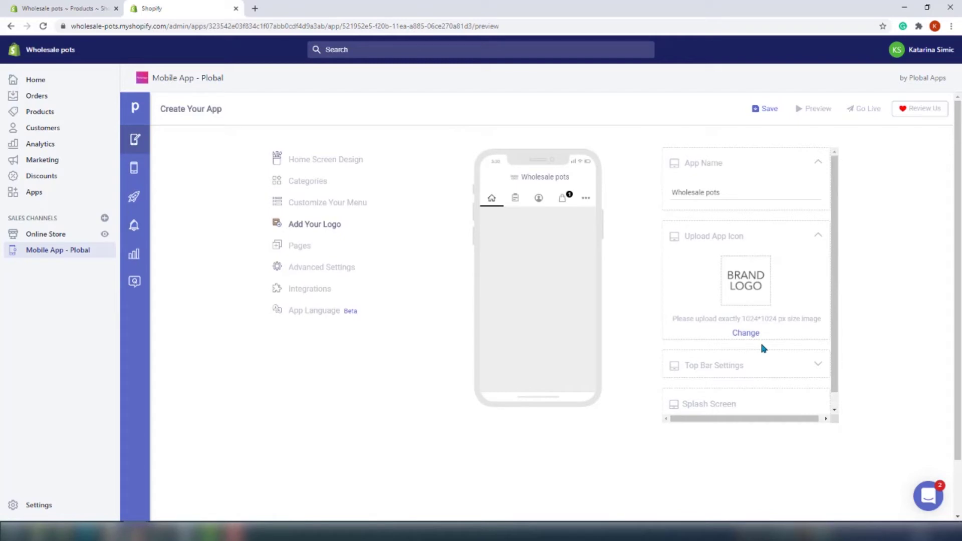
scroll(762, 347, "down", 1)
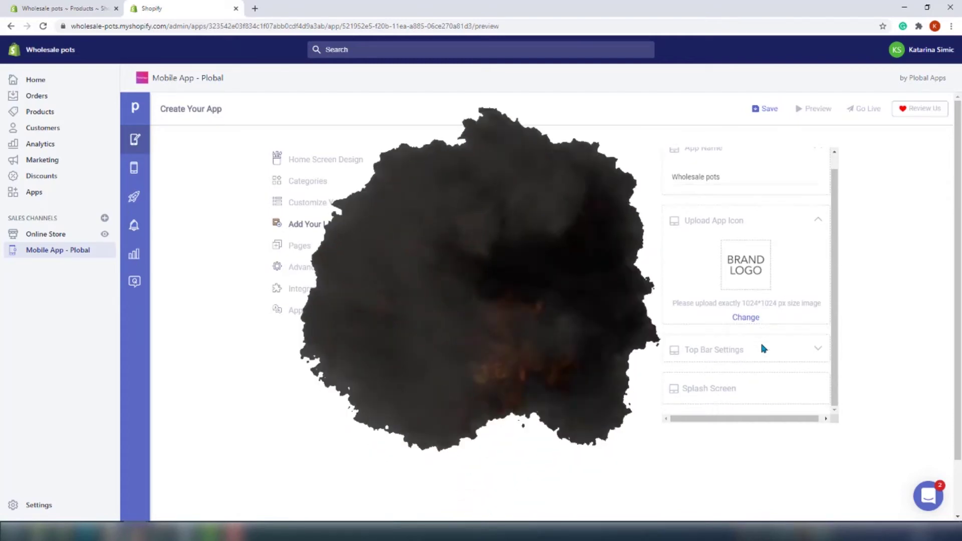
scroll(762, 347, "down", 1)
scroll(762, 347, "down", 1)
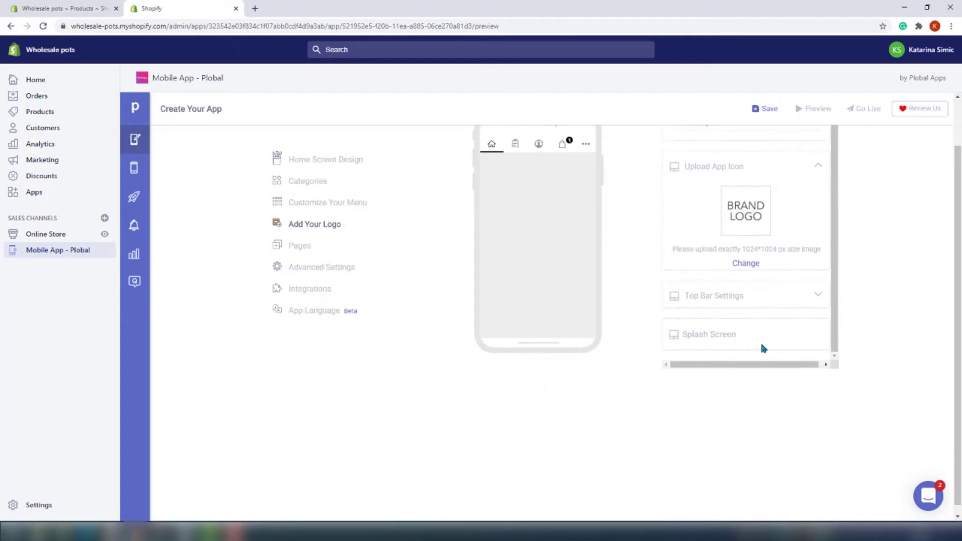
scroll(762, 347, "down", 1)
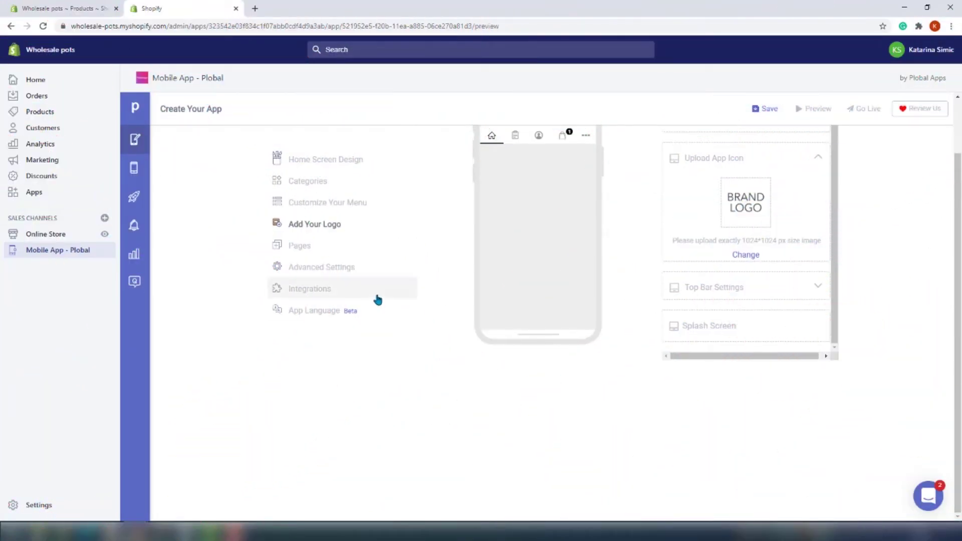
Step: Switch on the Info pages section under Pages, then go to Advanced Settings
left_click(345, 249)
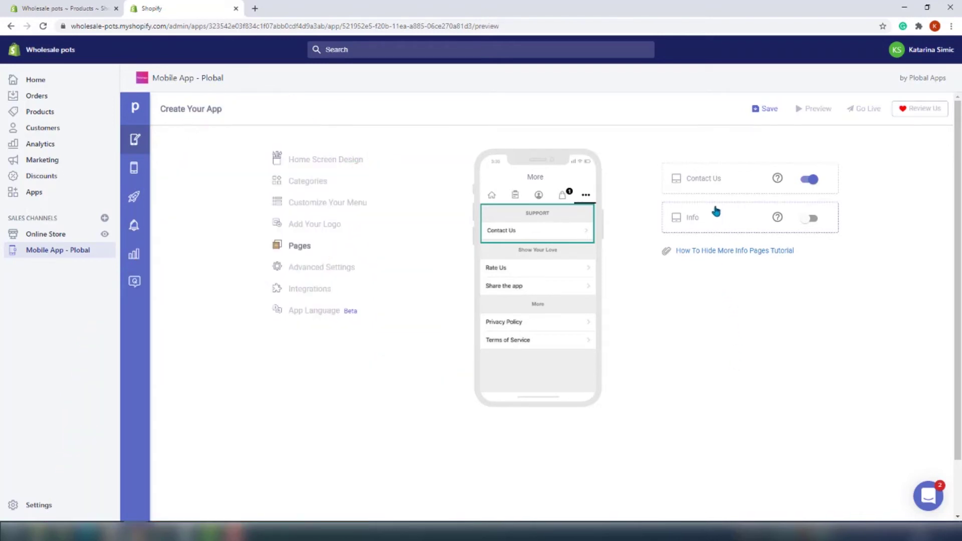
left_click(807, 220)
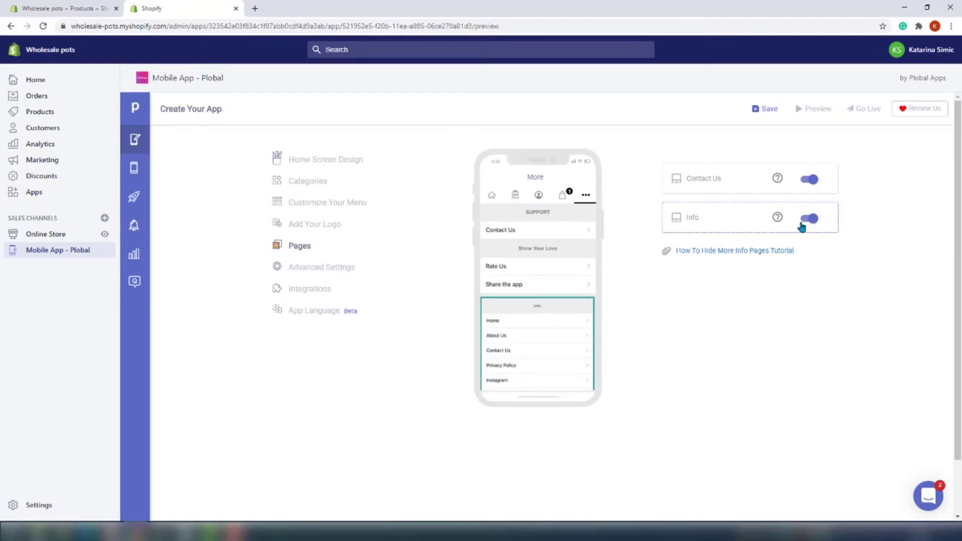
scroll(656, 333, "down", 1)
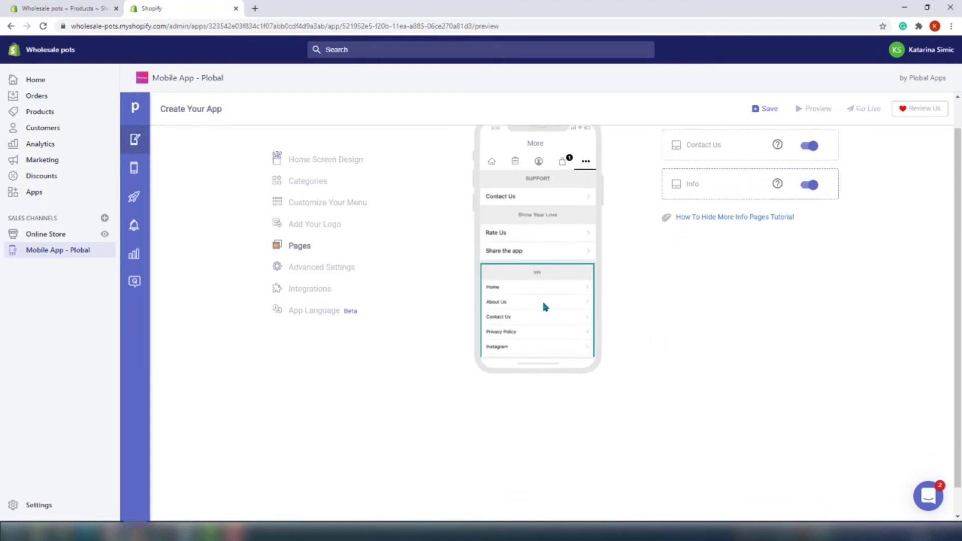
scroll(543, 295, "up", 1)
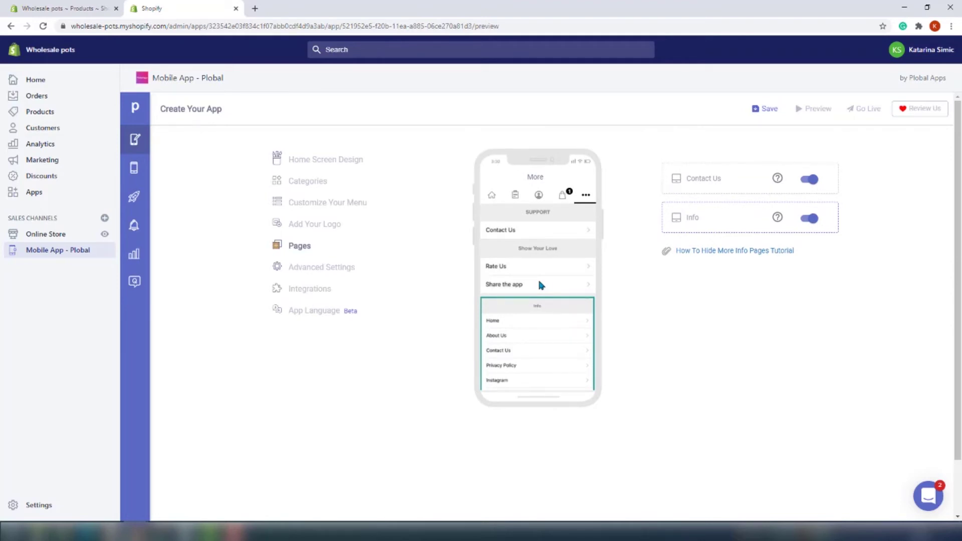
left_click(353, 269)
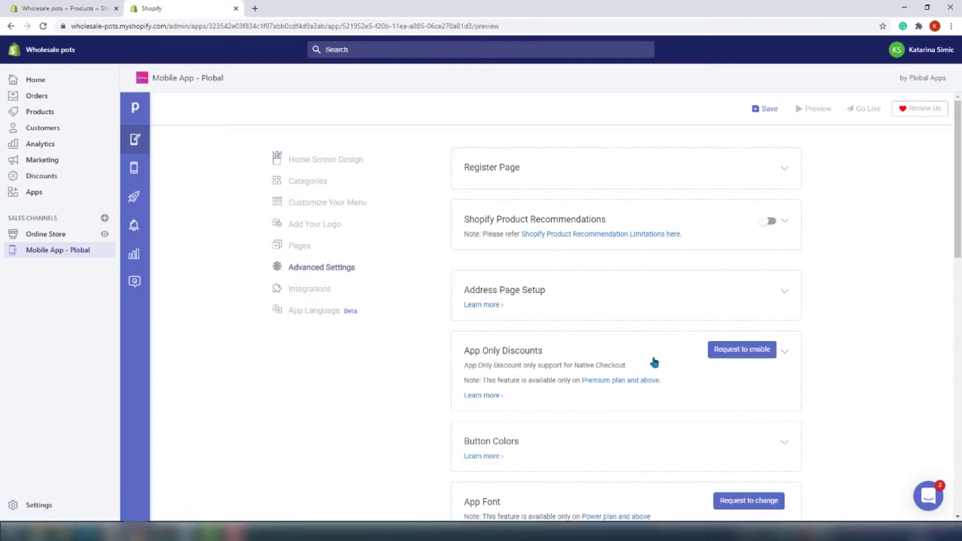
Step: Scroll through all the Advanced Settings cards, then go to the Push Notification page
scroll(654, 362, "down", 2)
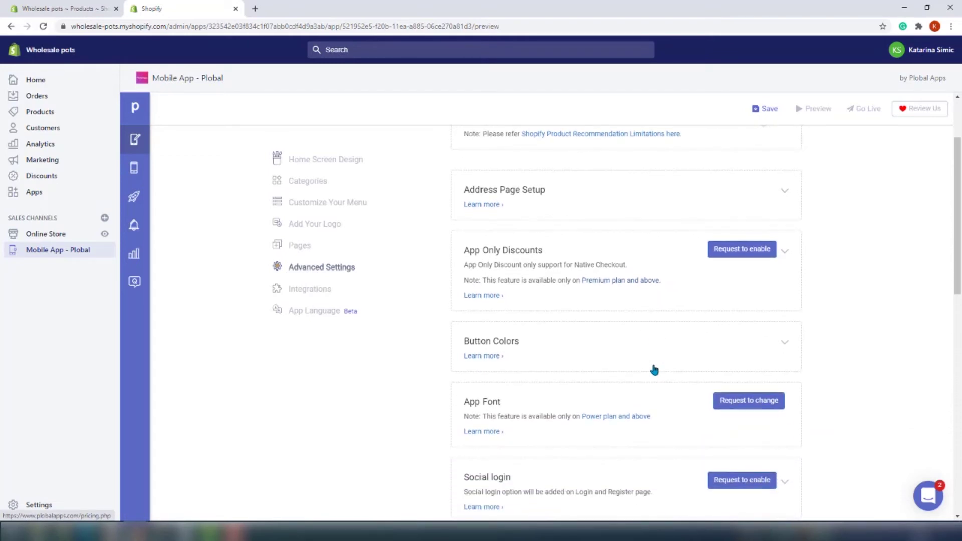
scroll(654, 370, "down", 1)
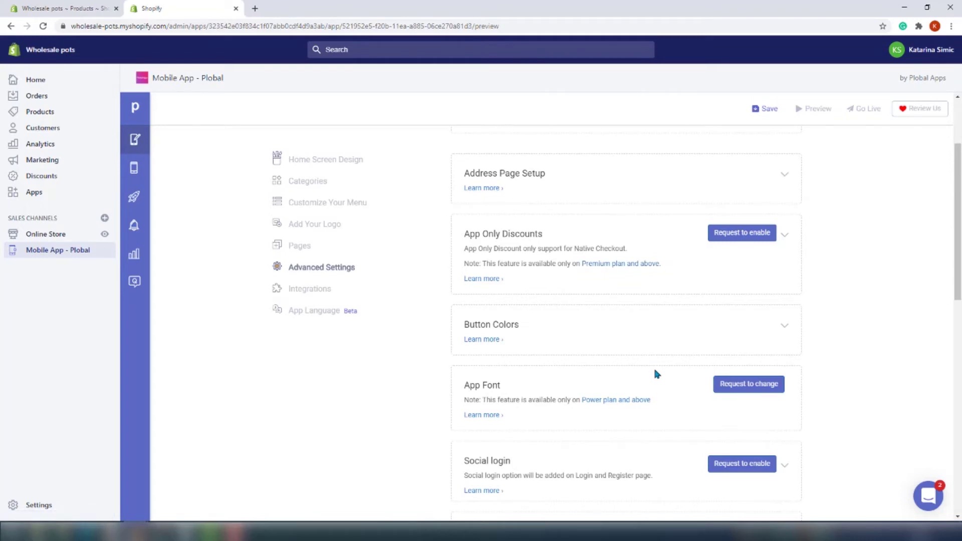
scroll(655, 370, "down", 2)
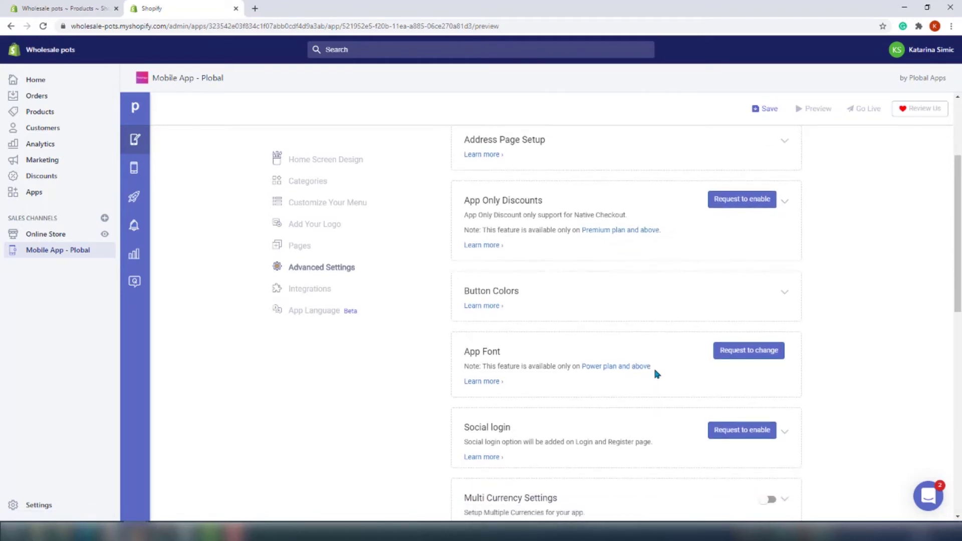
scroll(654, 371, "down", 2)
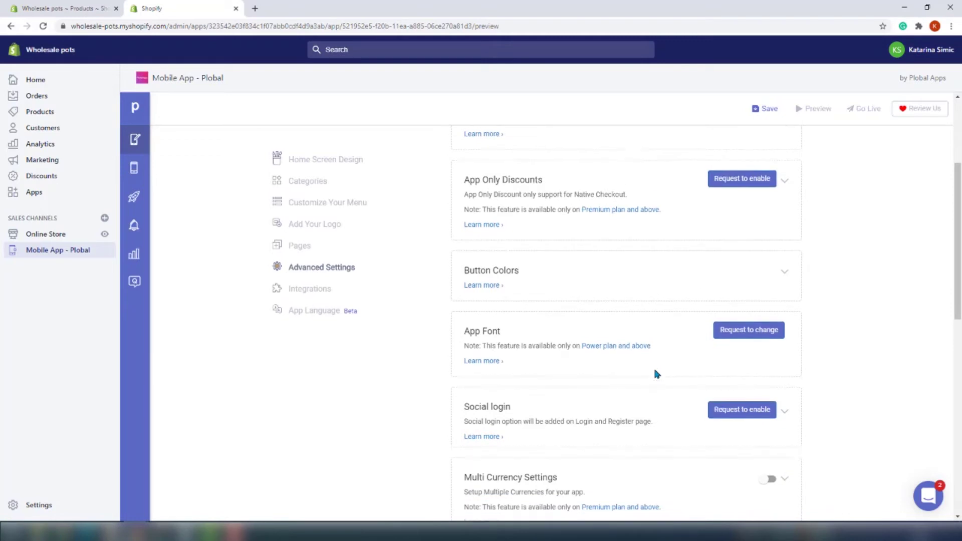
scroll(654, 375, "down", 7)
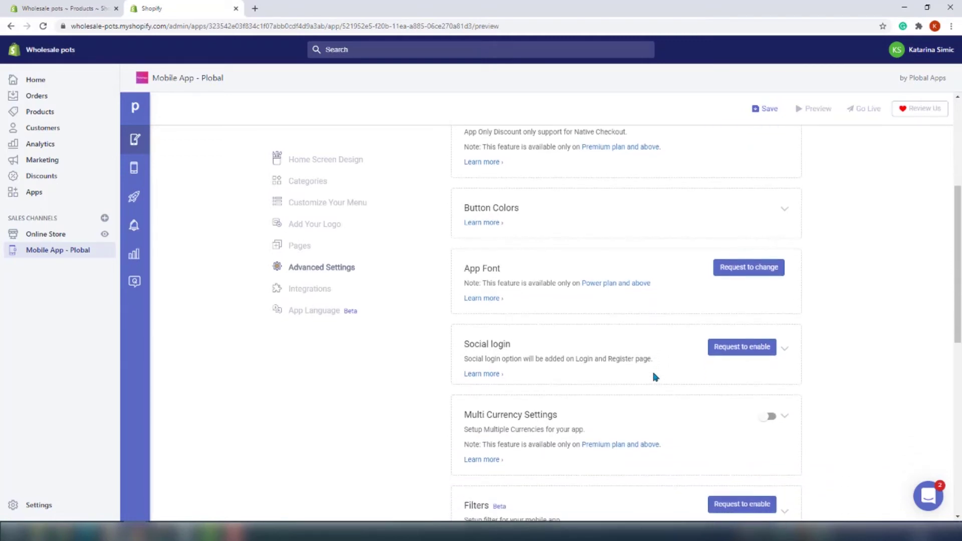
scroll(654, 376, "down", 4)
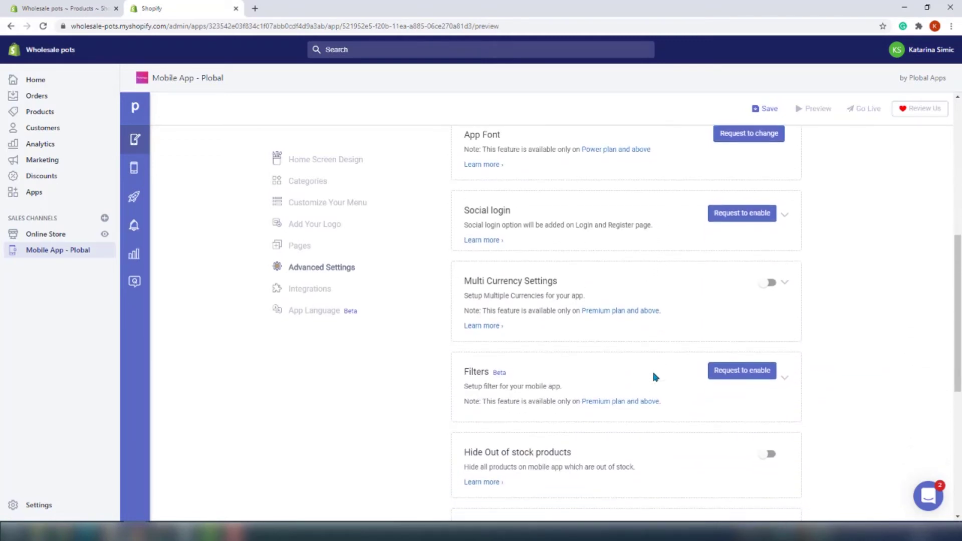
scroll(654, 376, "down", 1)
scroll(653, 377, "down", 1)
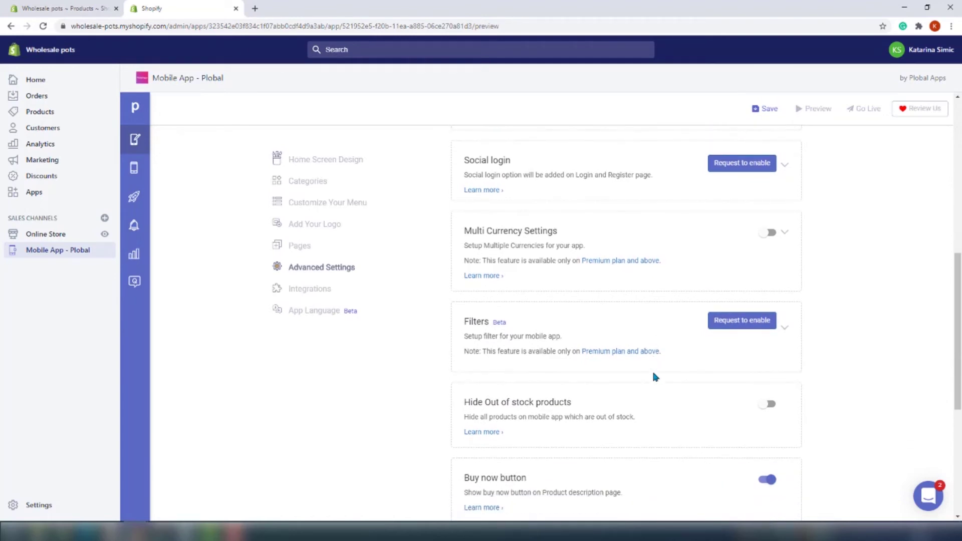
scroll(653, 377, "down", 2)
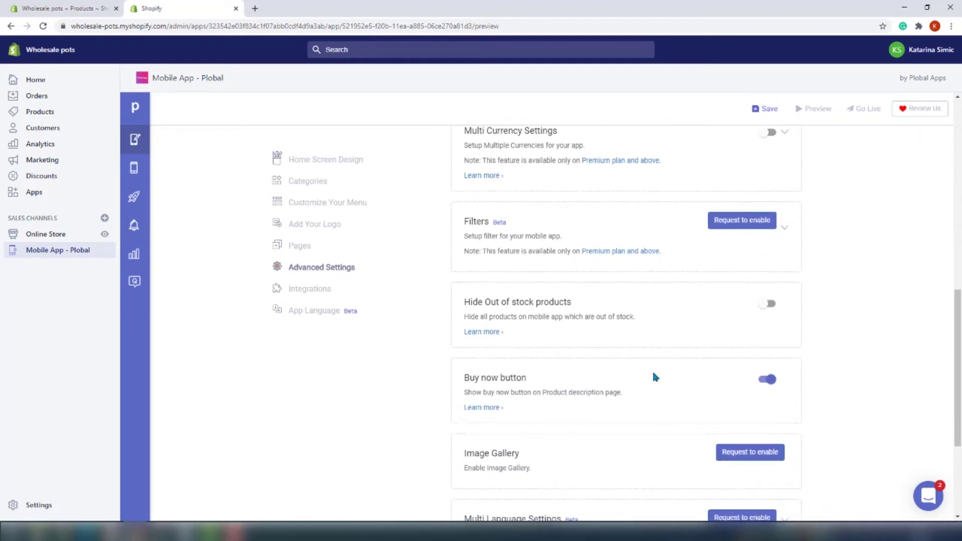
scroll(654, 377, "up", 2)
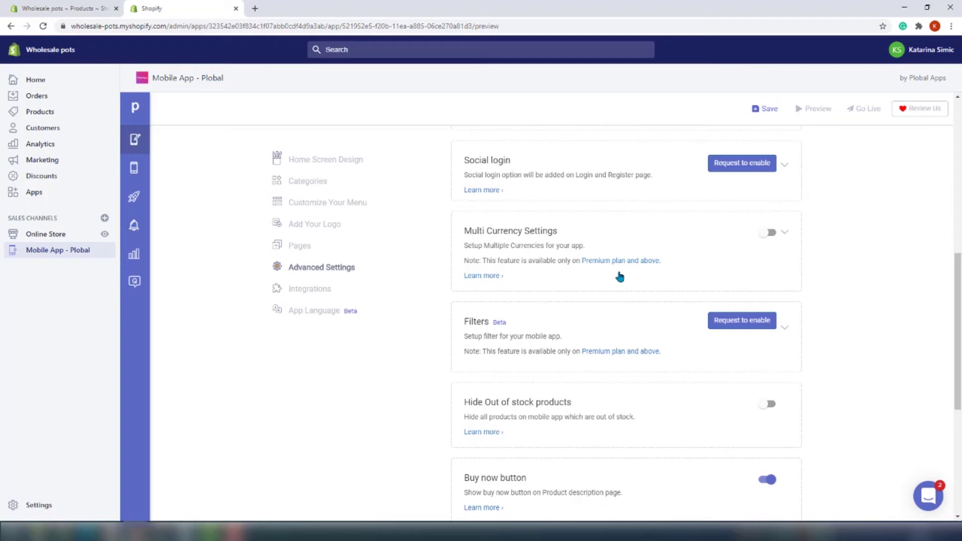
left_click(131, 224)
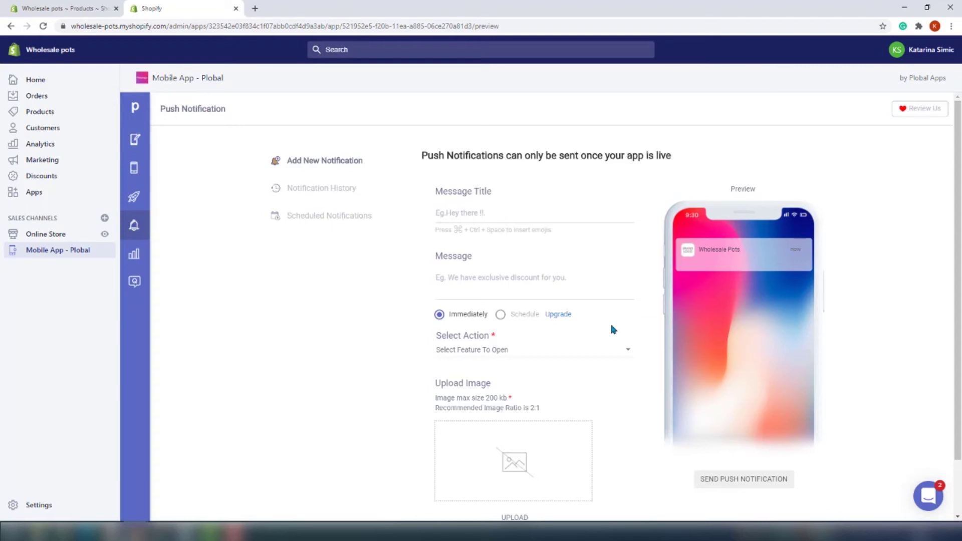
Step: Scroll the Add New Notification form to view its title, message, action and image fields
scroll(720, 359, "down", 1)
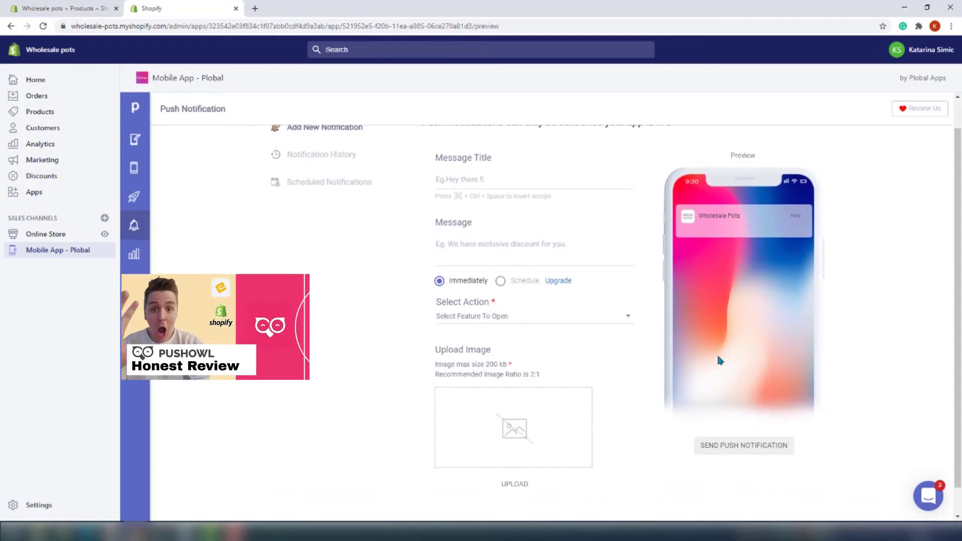
scroll(717, 358, "down", 1)
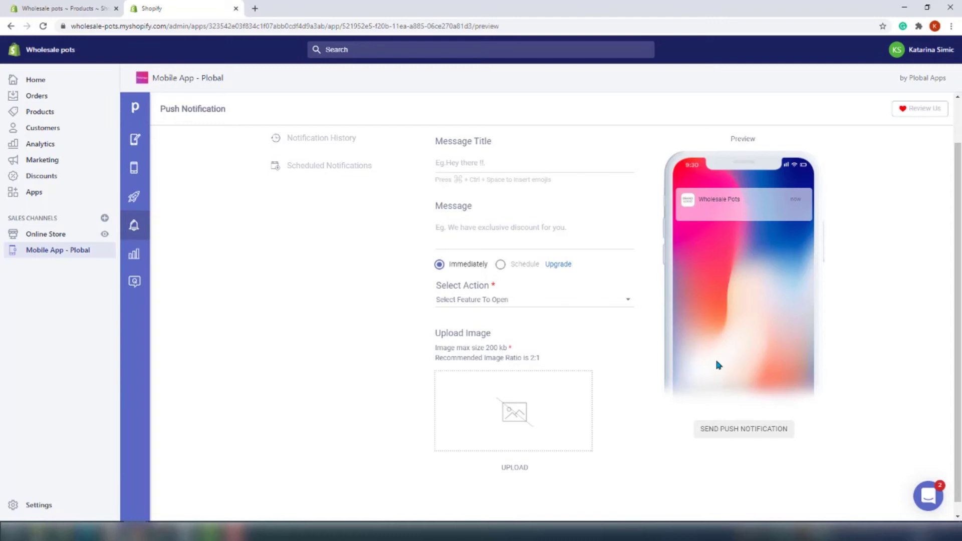
scroll(717, 363, "down", 1)
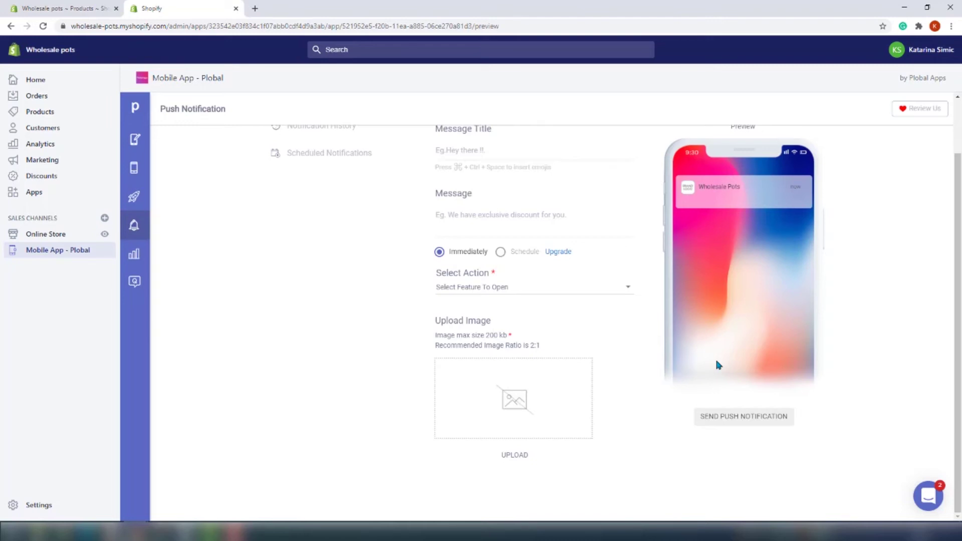
scroll(716, 361, "up", 2)
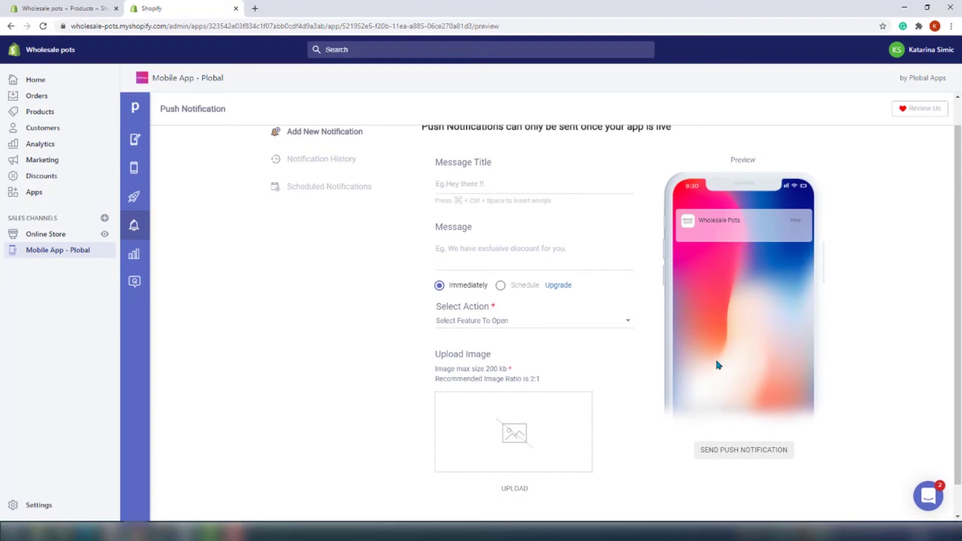
Step: Open the Analytics page with sample sessions, sales and push subscription figures
left_click(138, 260)
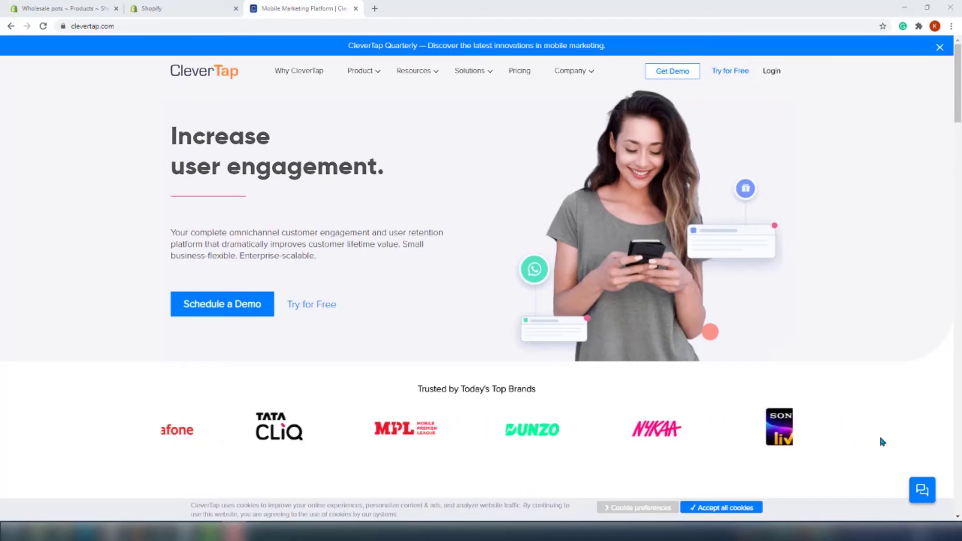
Step: Scroll down through the CleverTap homepage, then return to the top
scroll(879, 434, "down", 3)
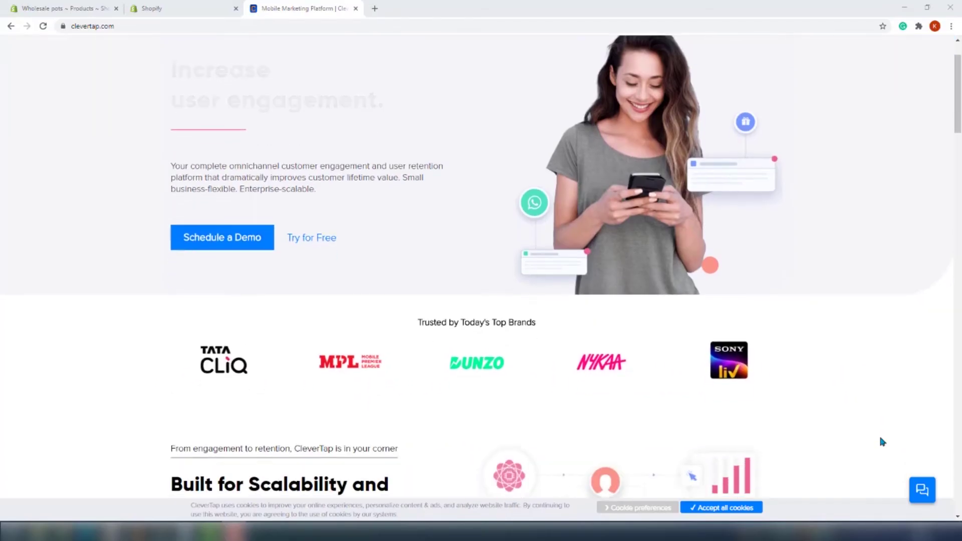
scroll(877, 453, "down", 8)
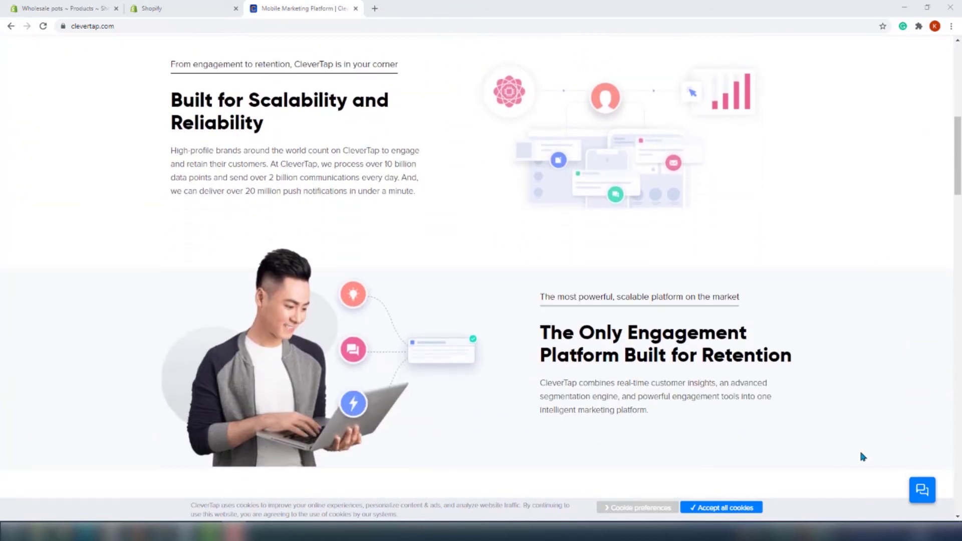
scroll(862, 457, "down", 8)
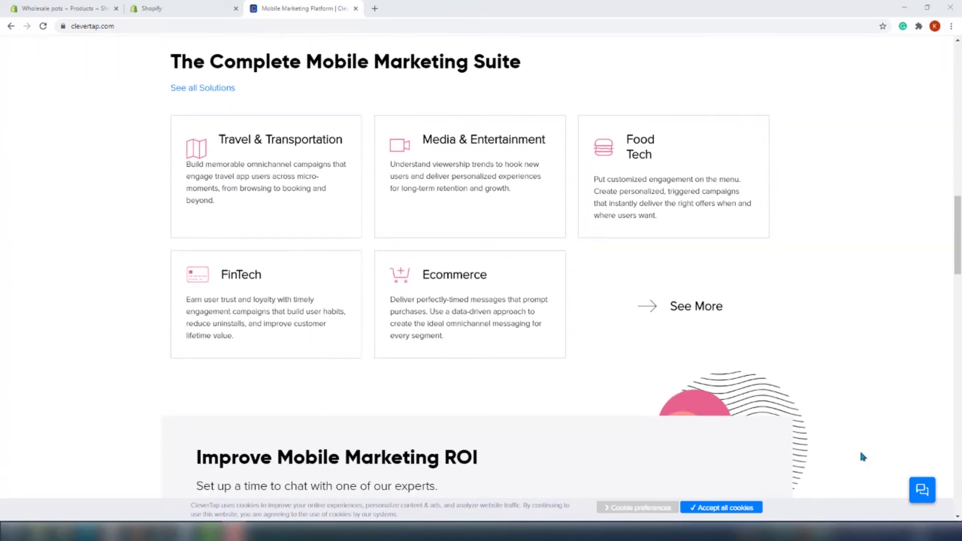
scroll(862, 456, "down", 9)
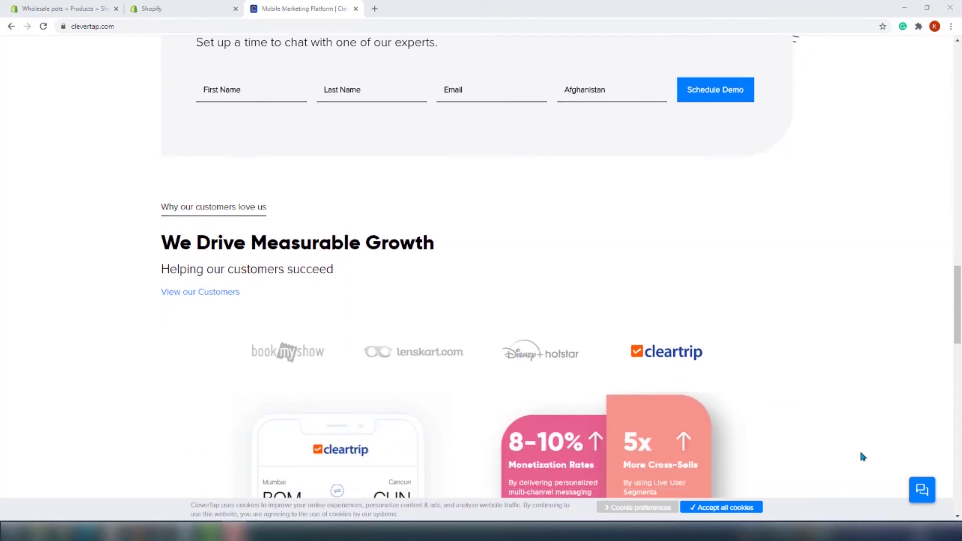
scroll(862, 449, "down", 8)
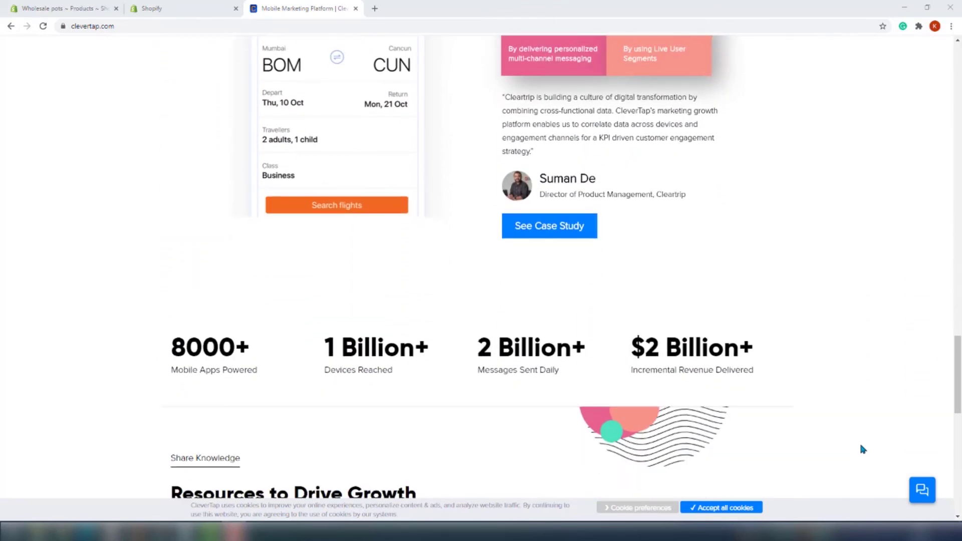
scroll(862, 448, "down", 3)
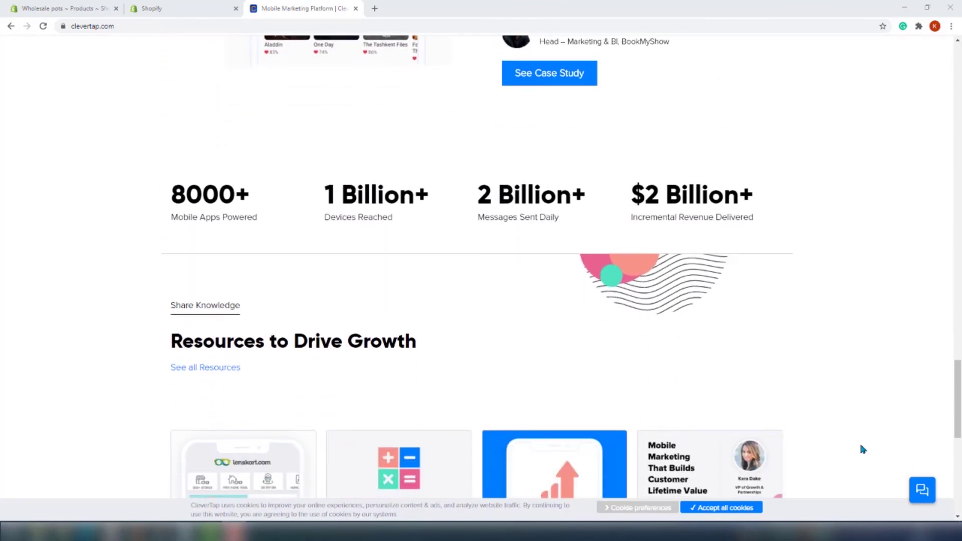
scroll(862, 449, "down", 6)
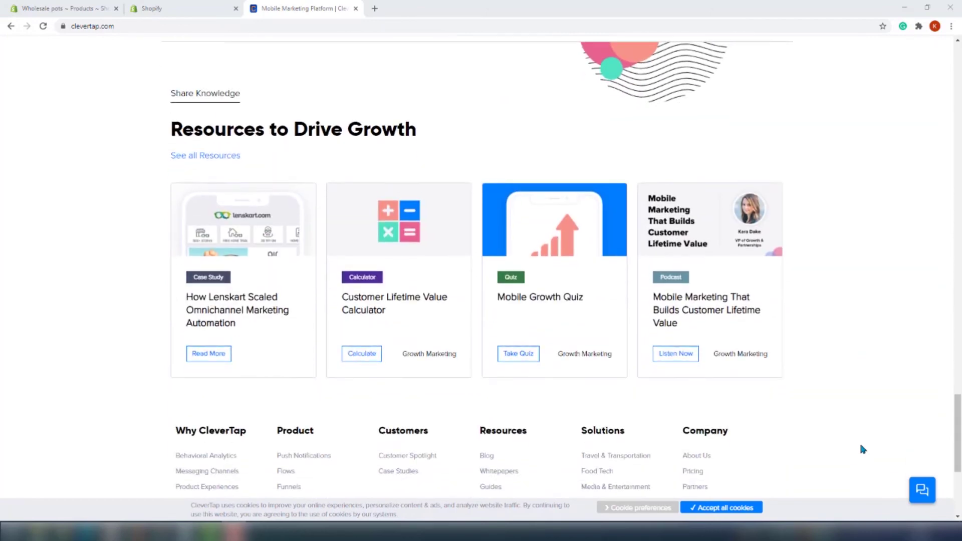
scroll(862, 449, "down", 3)
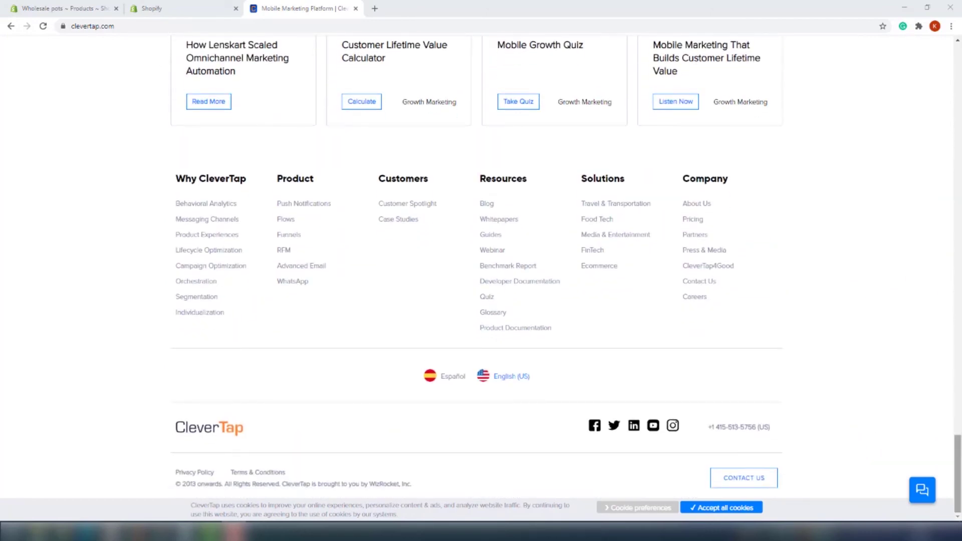
left_click_drag(957, 441, 958, 63)
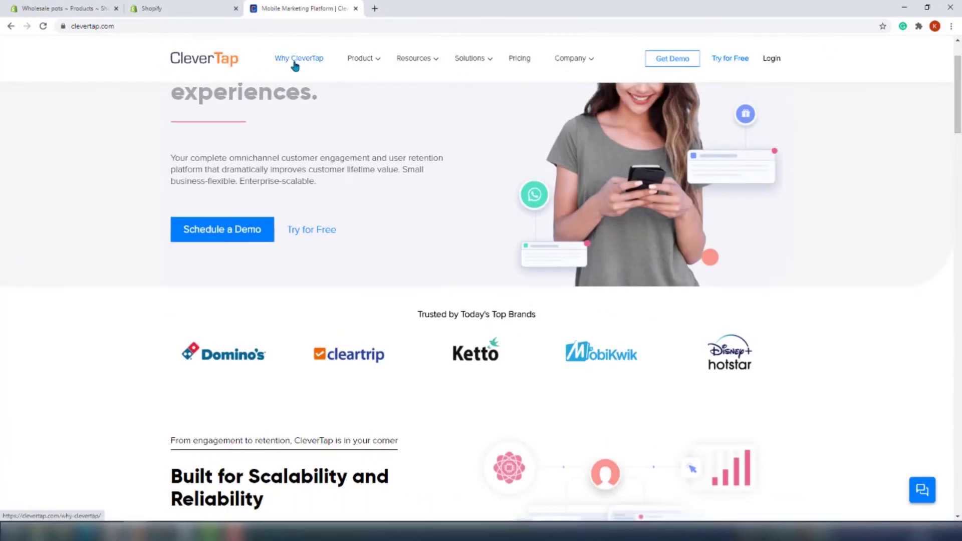
Step: Open the Why CleverTap page from the top navigation and scroll through it
mouse_move(368, 65)
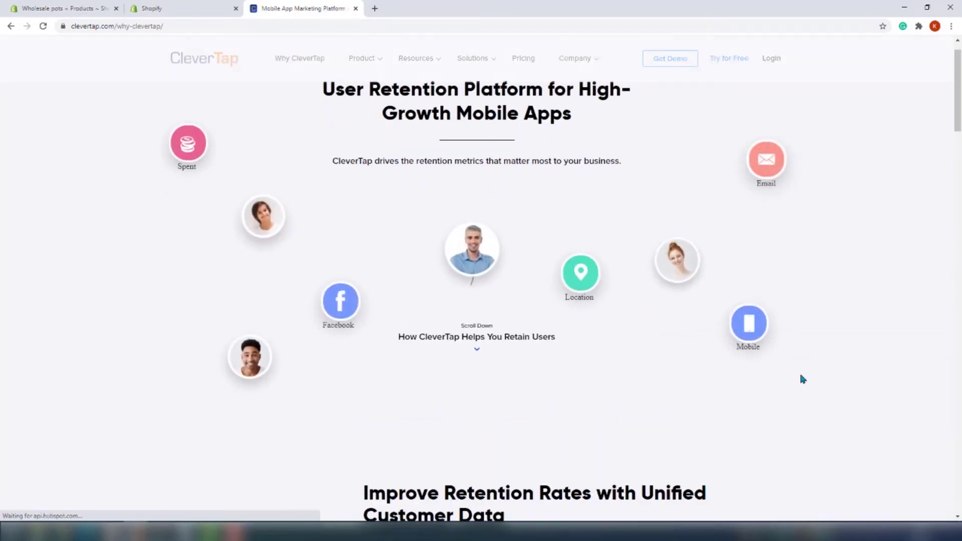
scroll(801, 379, "down", 5)
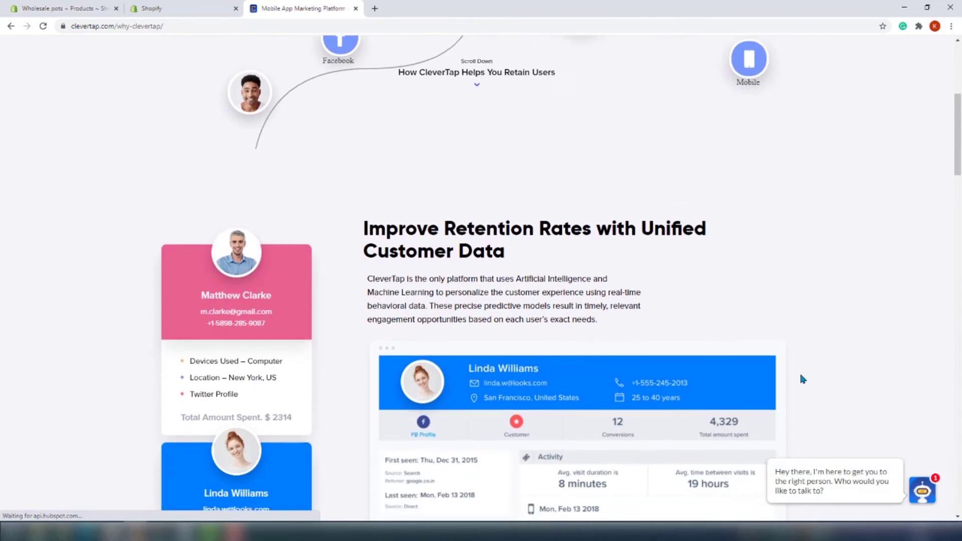
scroll(800, 379, "down", 2)
scroll(800, 379, "up", 2)
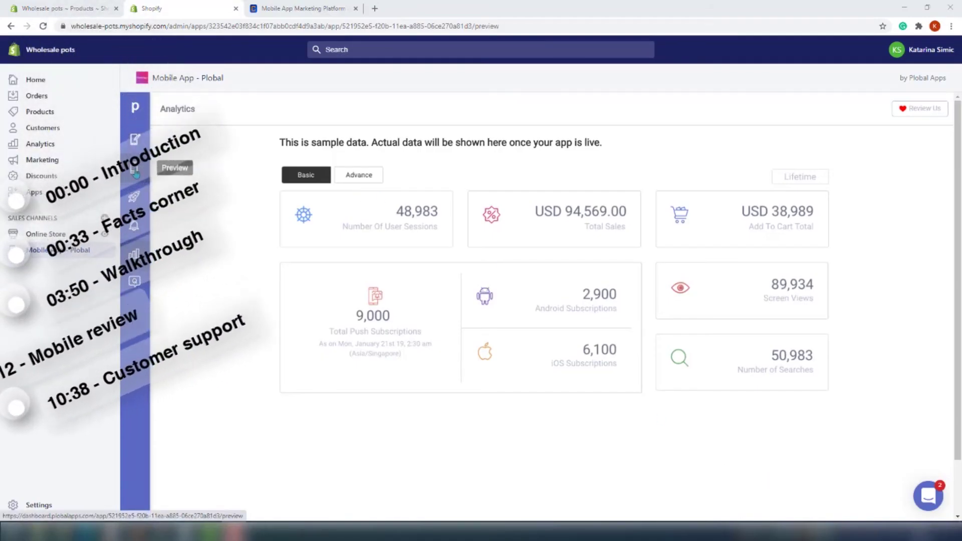
Step: Run the ESCAWAY store app on the iOS mockup, allow notifications, and browse its home screen
left_click(135, 165)
left_click(672, 290)
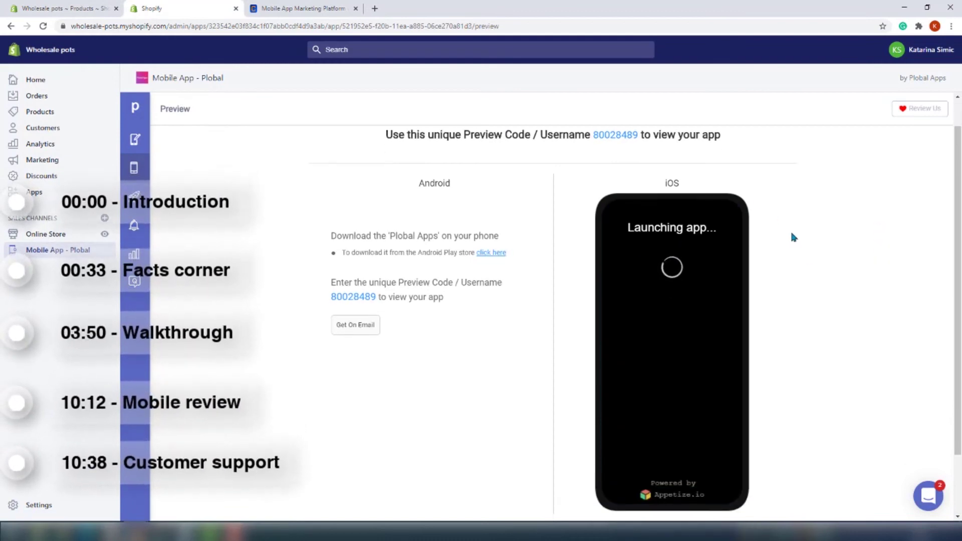
scroll(679, 388, "down", 3)
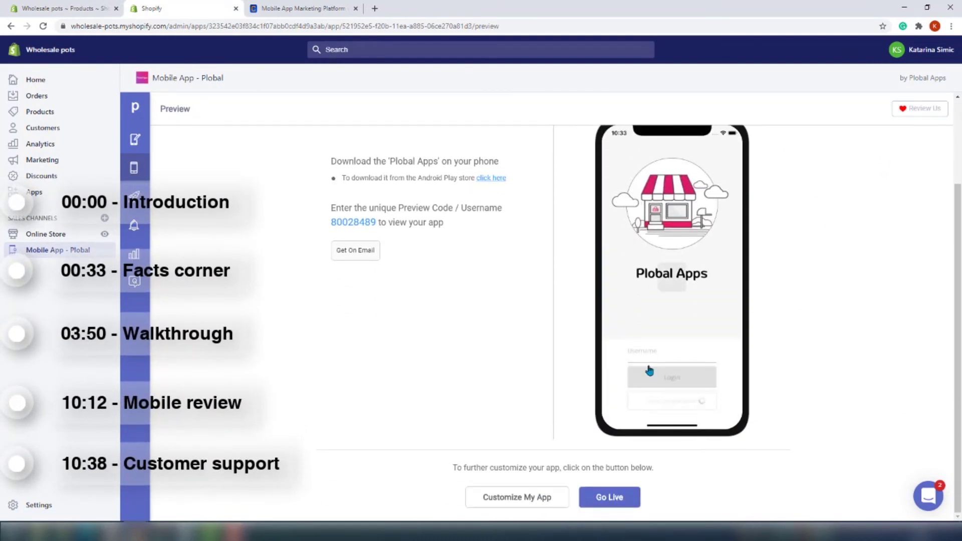
left_click(698, 305)
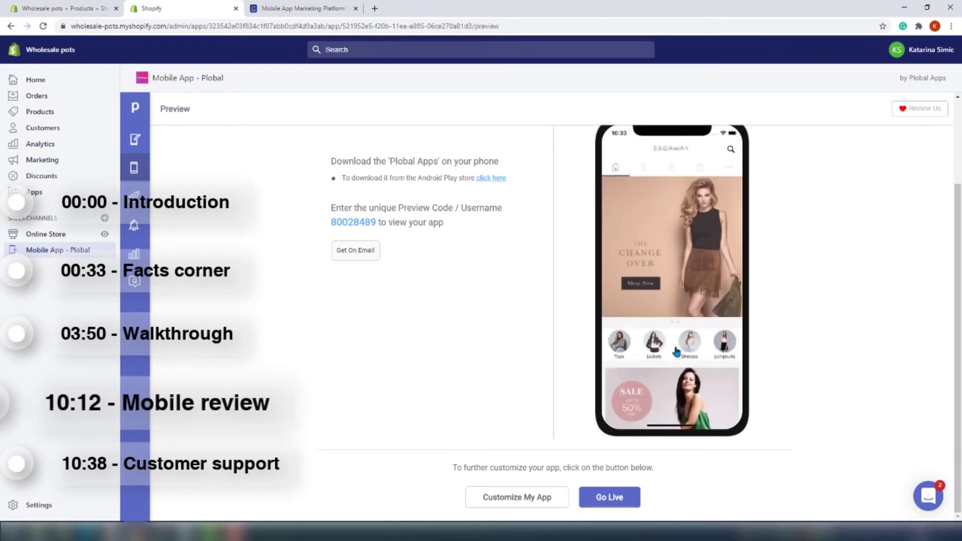
scroll(688, 235, "down", 5)
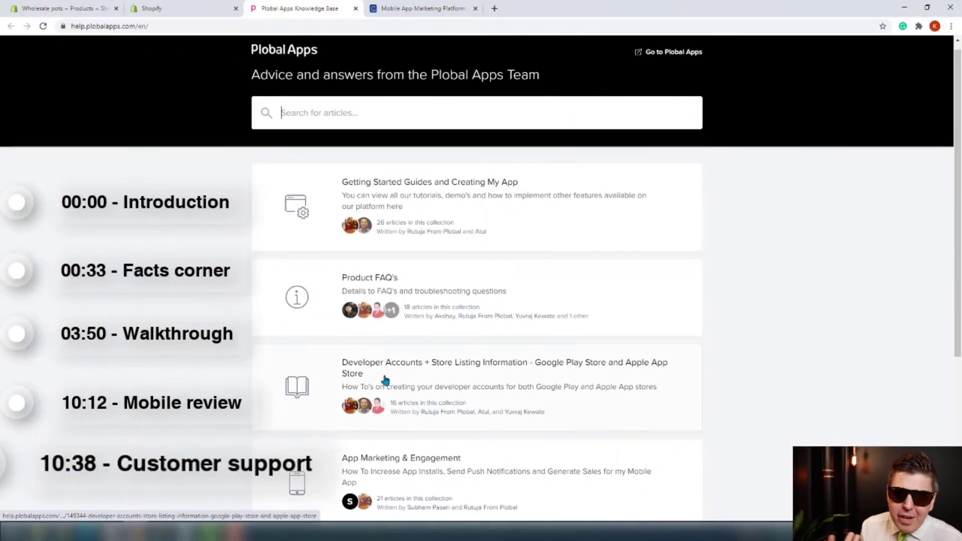
Step: In the Intercom messenger, send 'Do I need mobile app if I am just starting Shopify store?'
scroll(397, 458, "down", 5)
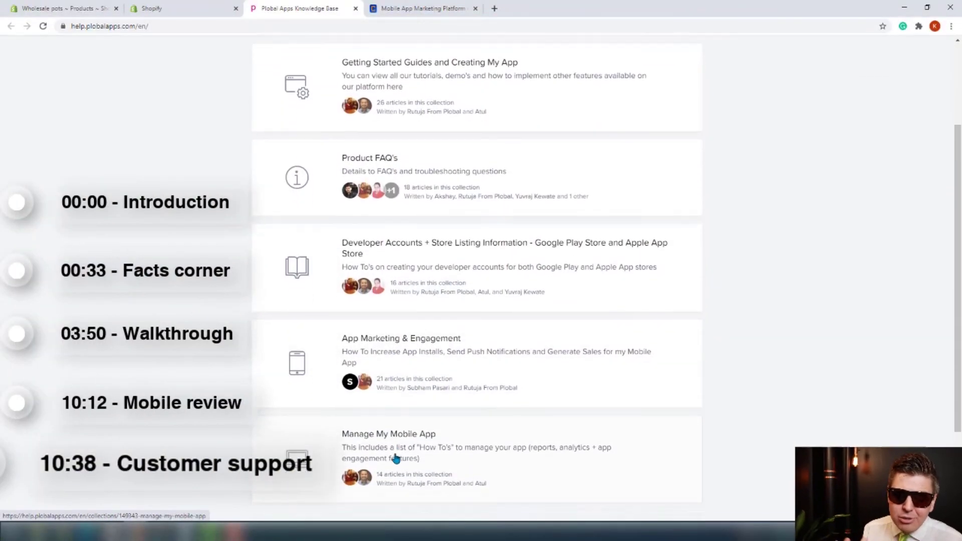
scroll(399, 486, "up", 5)
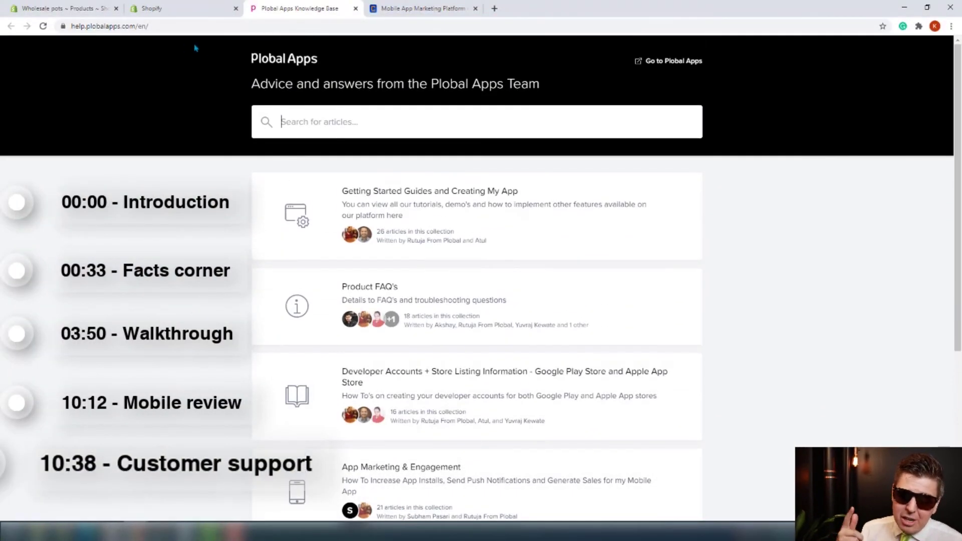
left_click(930, 504)
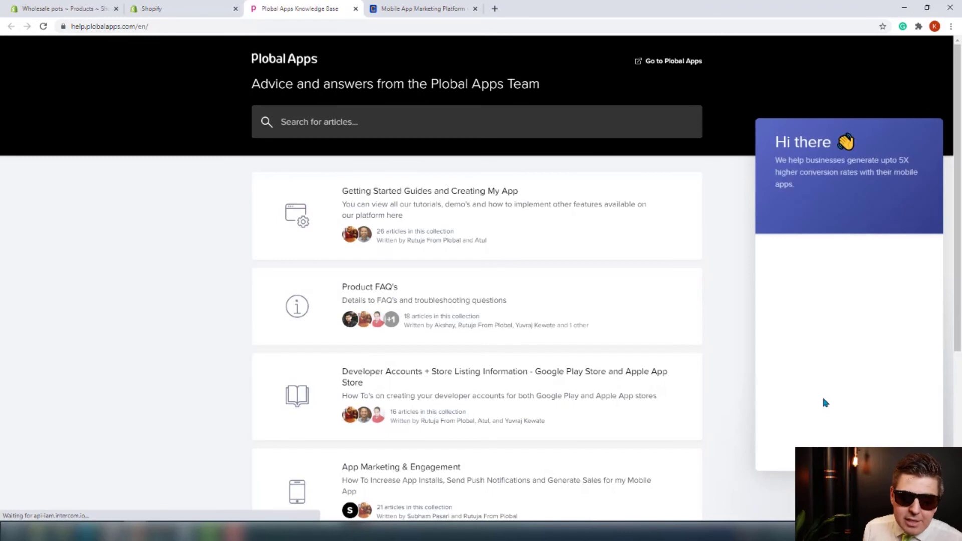
left_click(821, 281)
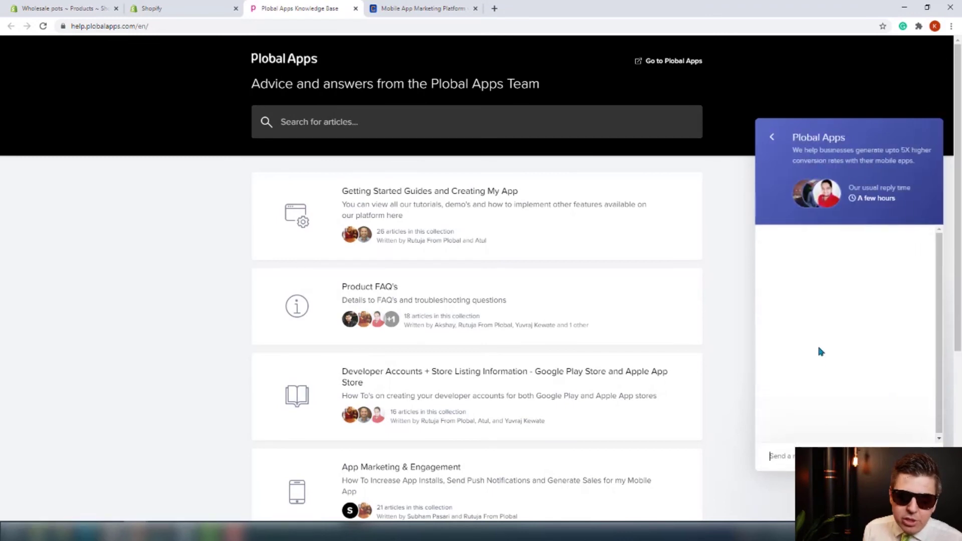
type("Do I nee")
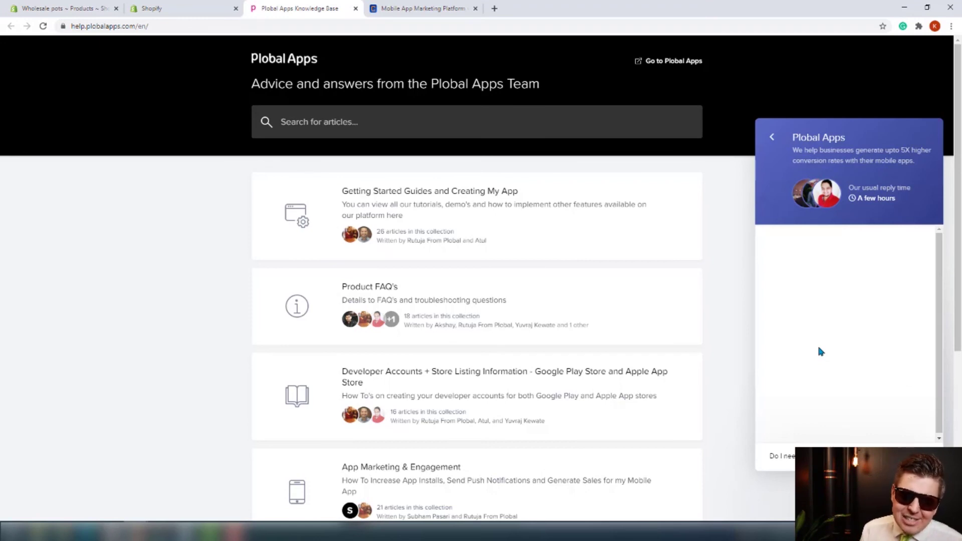
type("Shop")
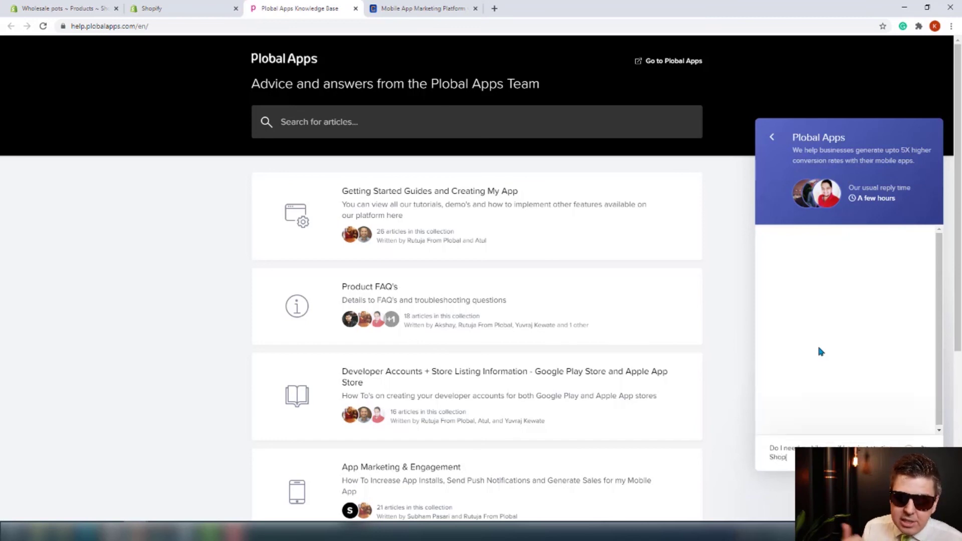
type("ify")
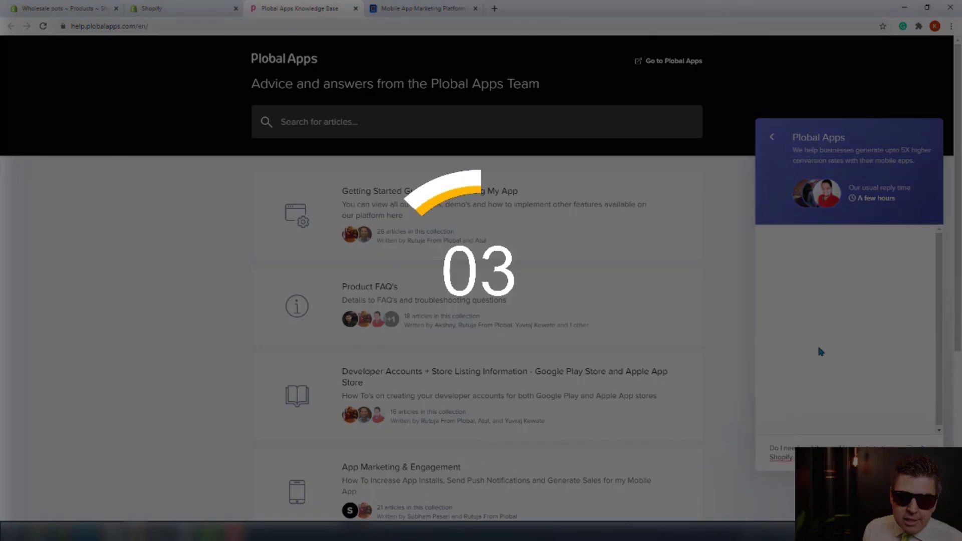
key("Return")
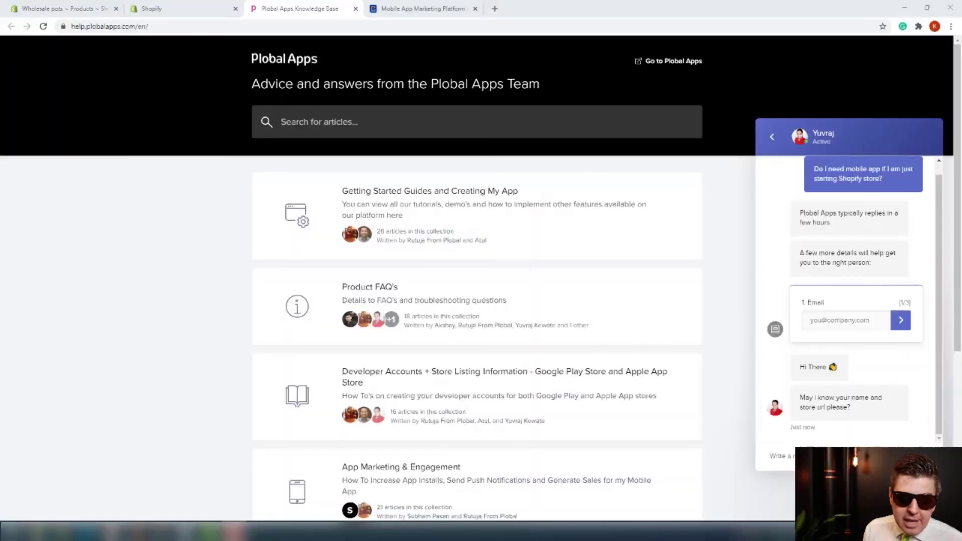
scroll(909, 424, "down", 1)
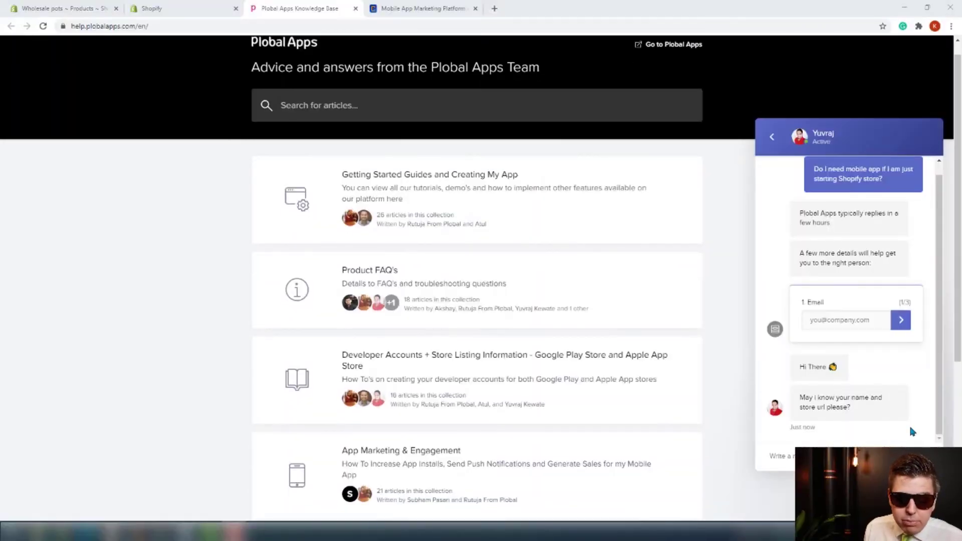